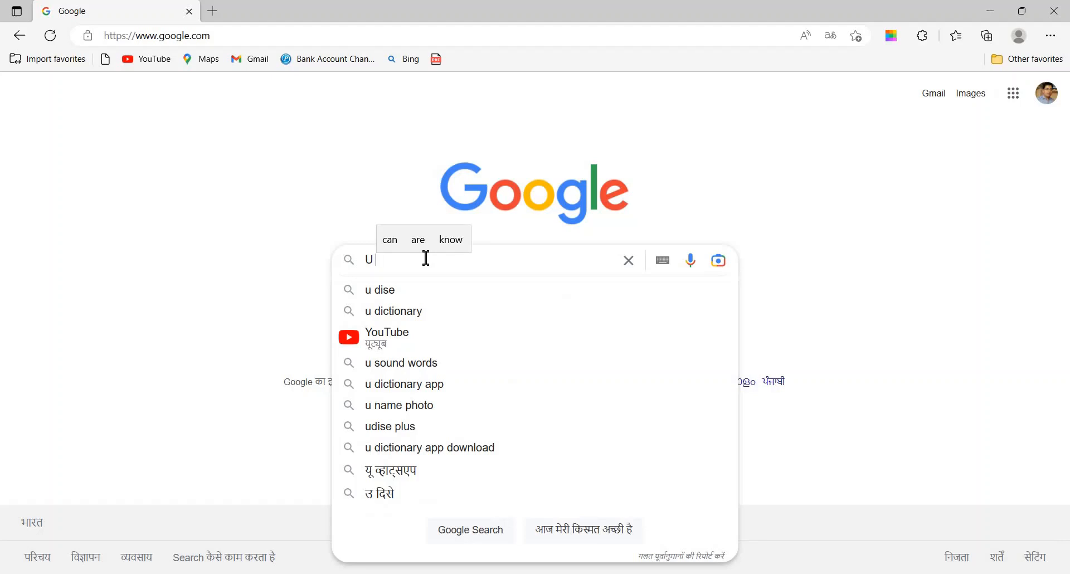
Find the UDISE+ website by searching Google for "udise plus" and open its AY 2022-23 Profile & Facilities login page.
{"action": "type", "text": "DISE"}
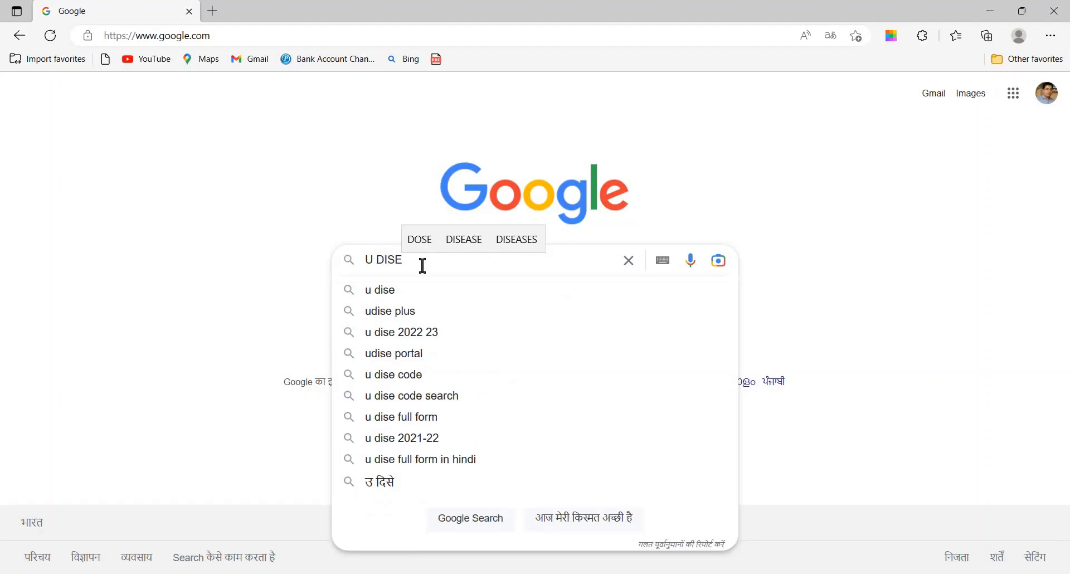
{"action": "left_click", "coordinate": [415, 309]}
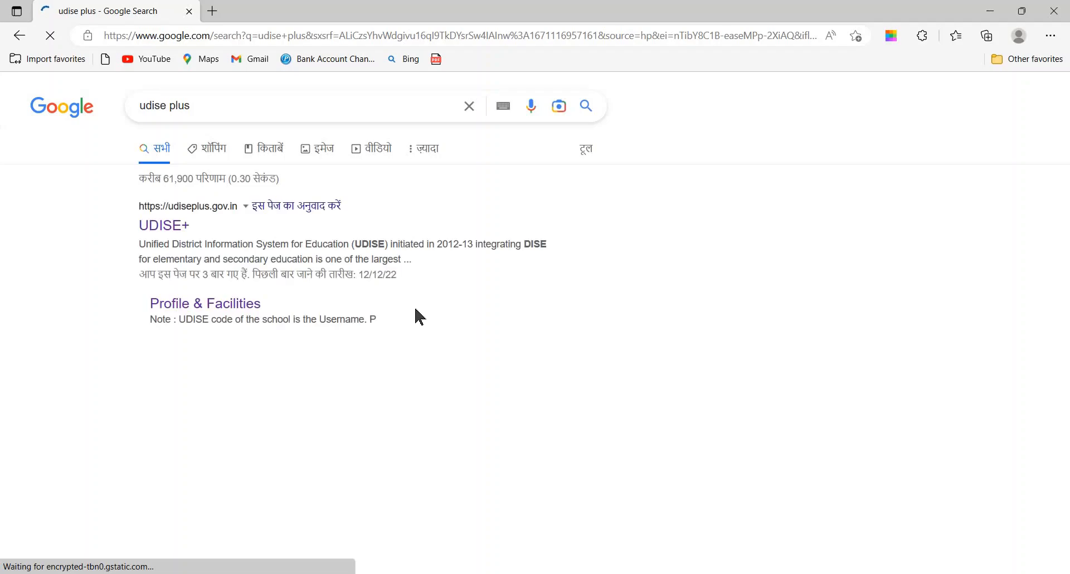
{"action": "left_click", "coordinate": [165, 226]}
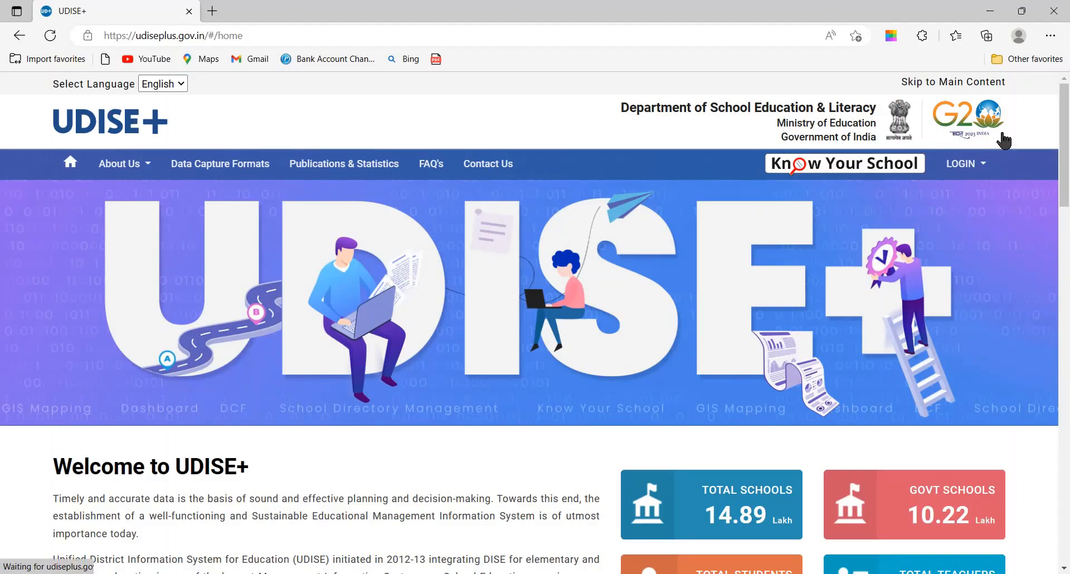
{"action": "left_click", "coordinate": [969, 168]}
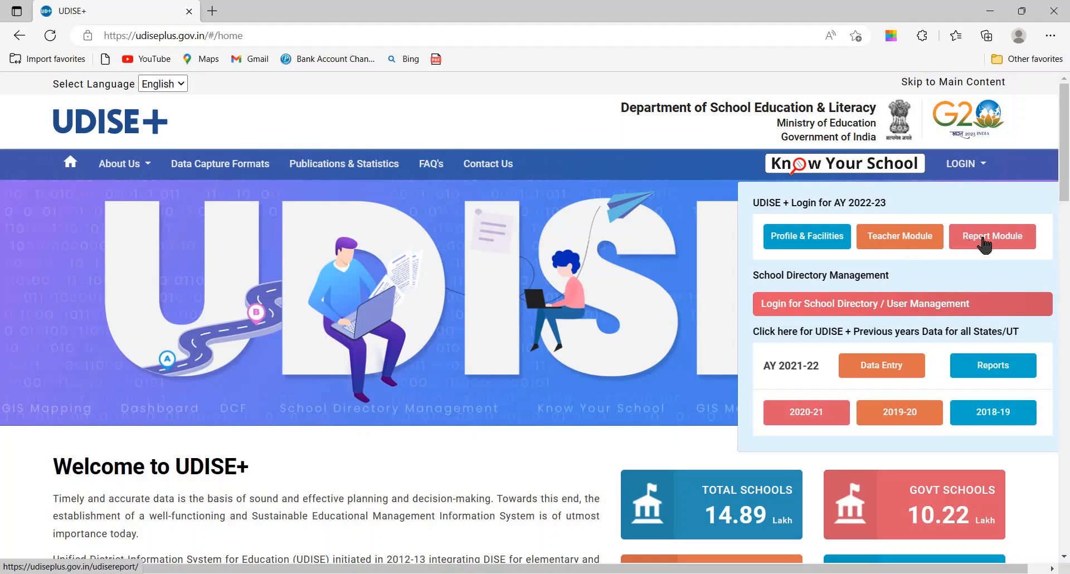
{"action": "left_click", "coordinate": [795, 245]}
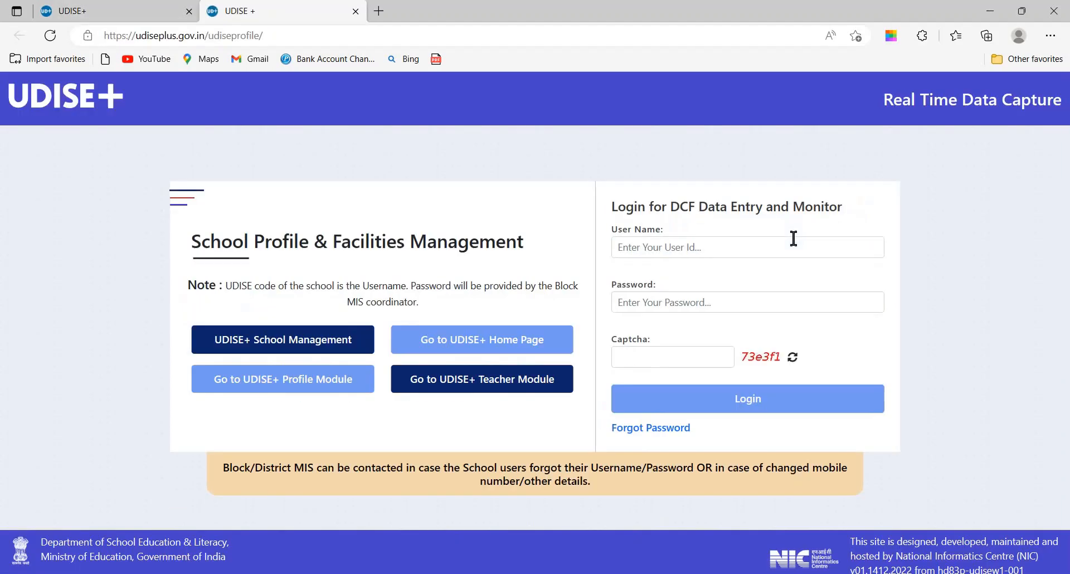
Log in for DCF data entry with a saved user name and password, entering the displayed captcha code.
{"action": "left_click", "coordinate": [701, 246]}
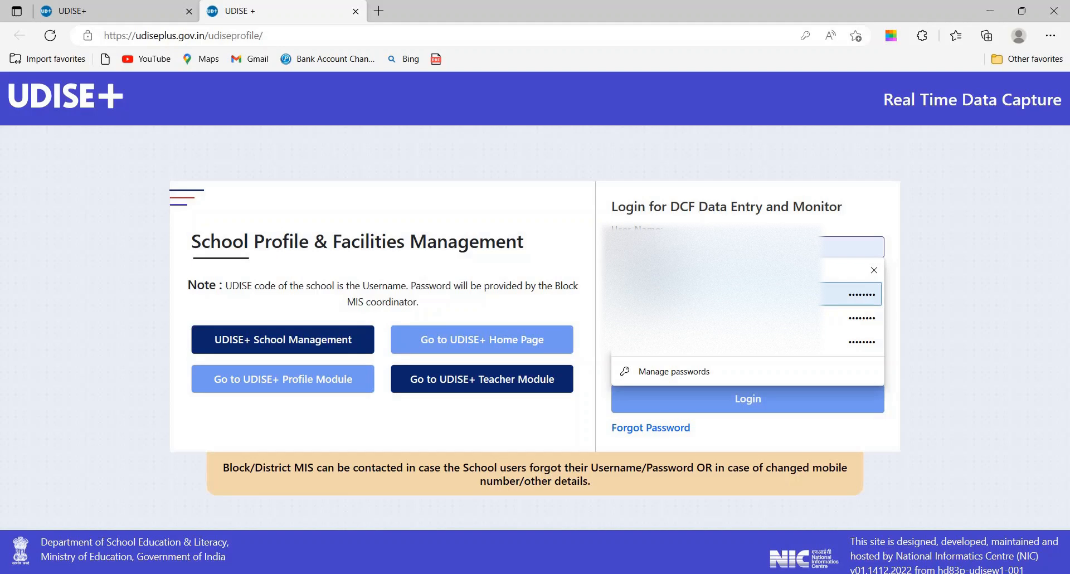
{"action": "left_click", "coordinate": [669, 317]}
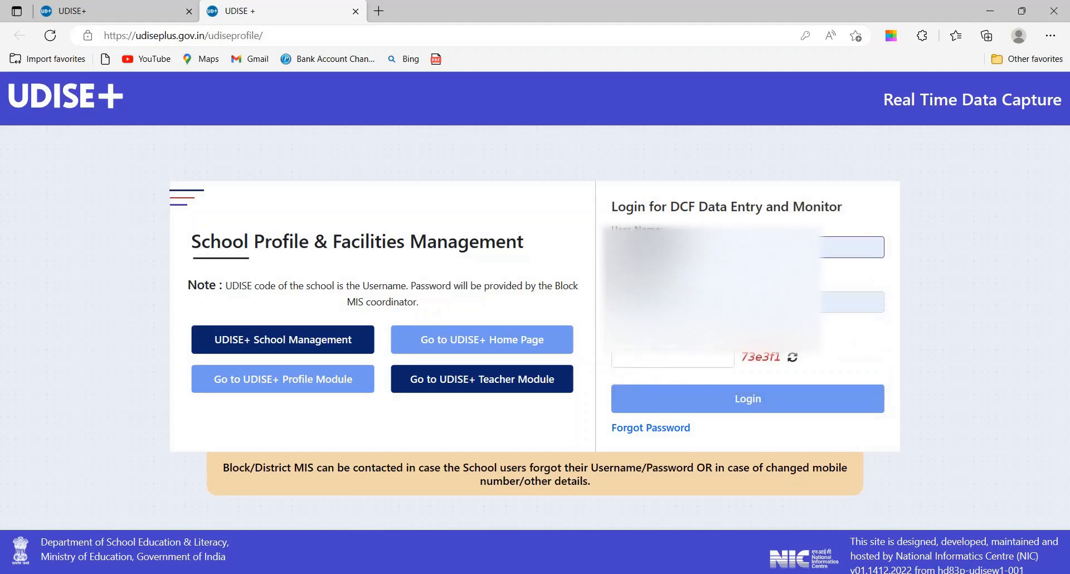
{"action": "left_click", "coordinate": [645, 355]}
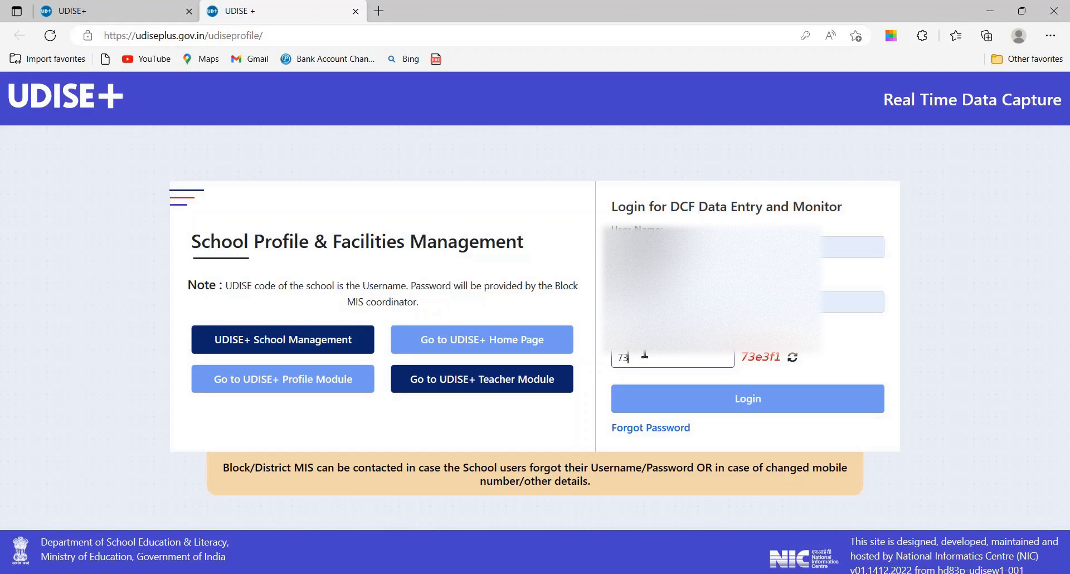
{"action": "type", "text": "73e3f1"}
{"action": "left_click", "coordinate": [686, 407]}
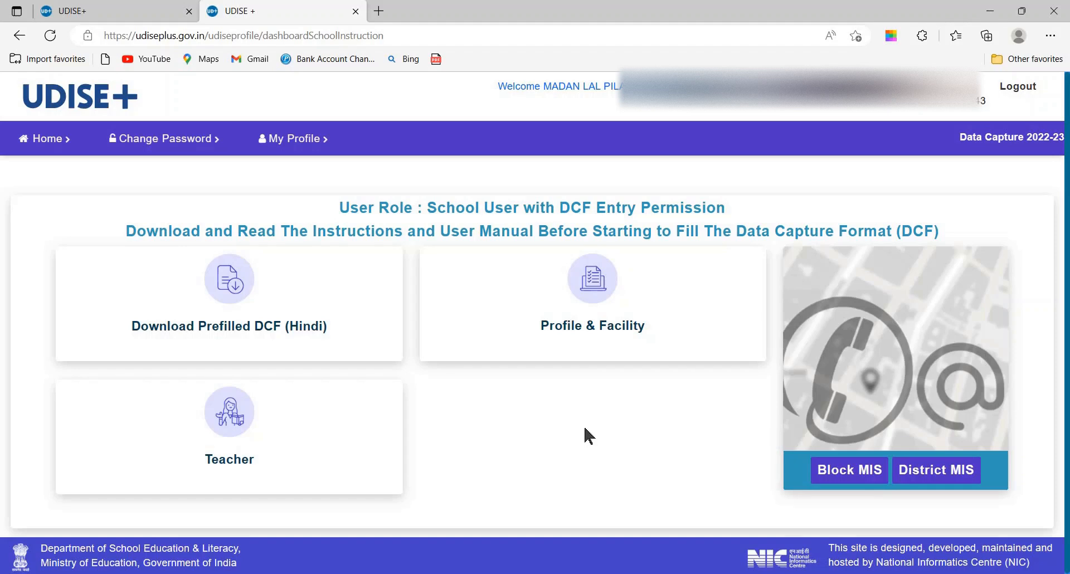
Download the prefilled DCF in Hindi, open the PDF and look through its pages up to the teacher profiles.
{"action": "left_click", "coordinate": [243, 336]}
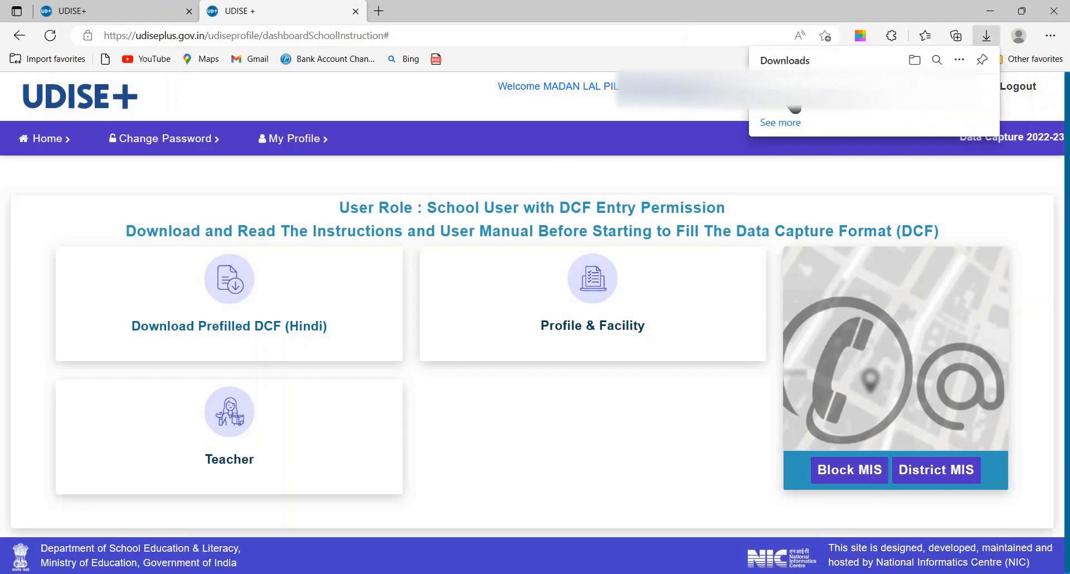
{"action": "left_click", "coordinate": [799, 107]}
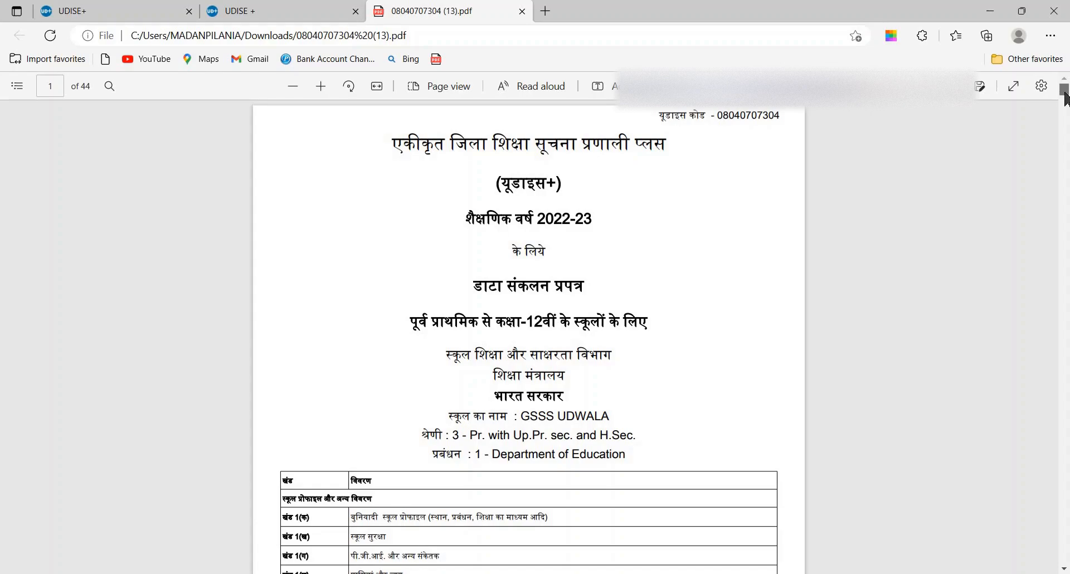
{"action": "left_click_drag", "start_coordinate": [1065, 96], "coordinate": [1066, 180]}
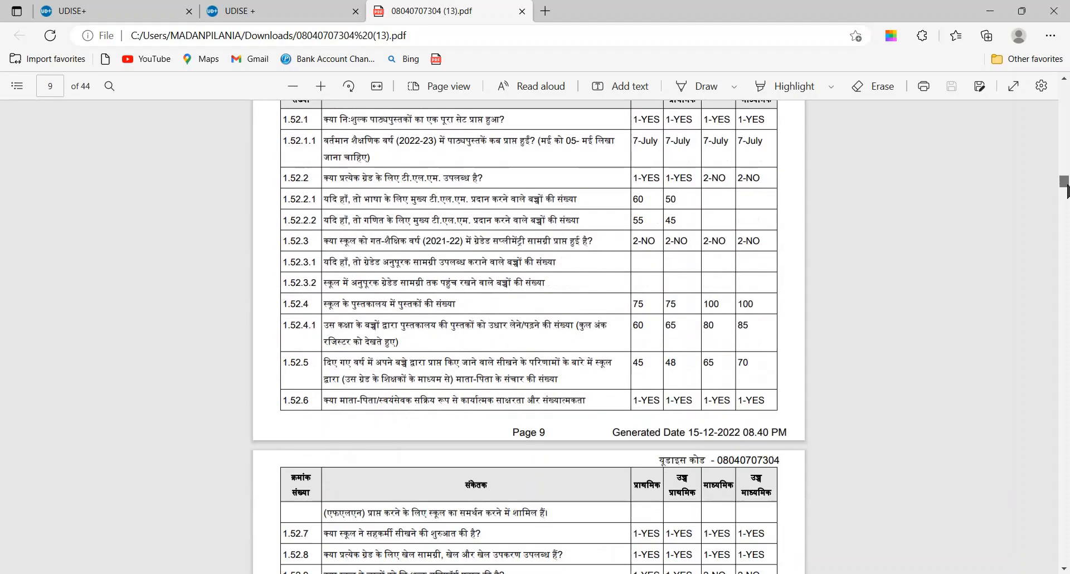
{"action": "left_click_drag", "start_coordinate": [1066, 190], "coordinate": [1066, 193]}
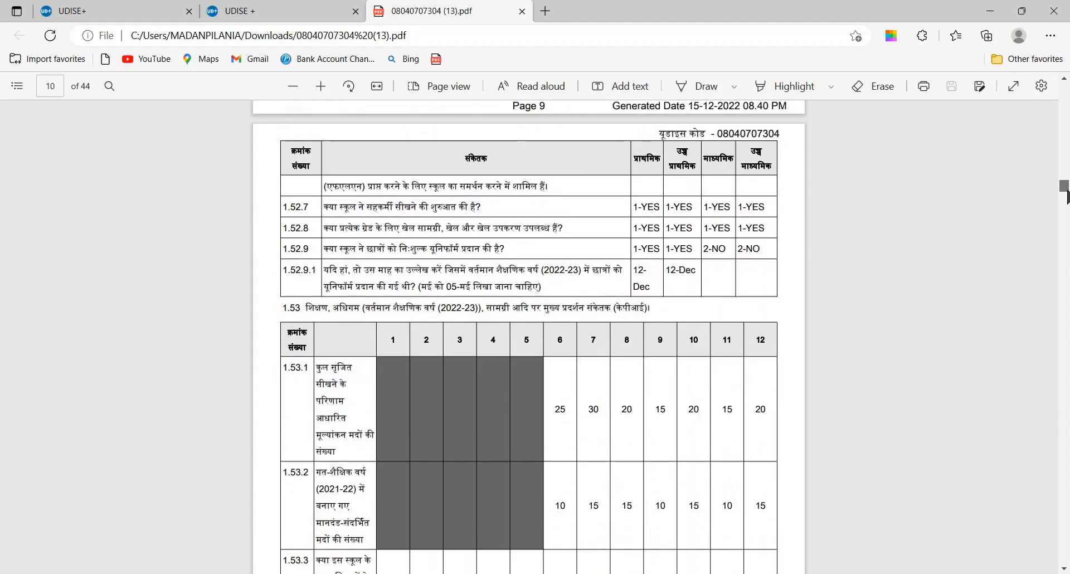
{"action": "left_click_drag", "start_coordinate": [1067, 195], "coordinate": [1067, 338]}
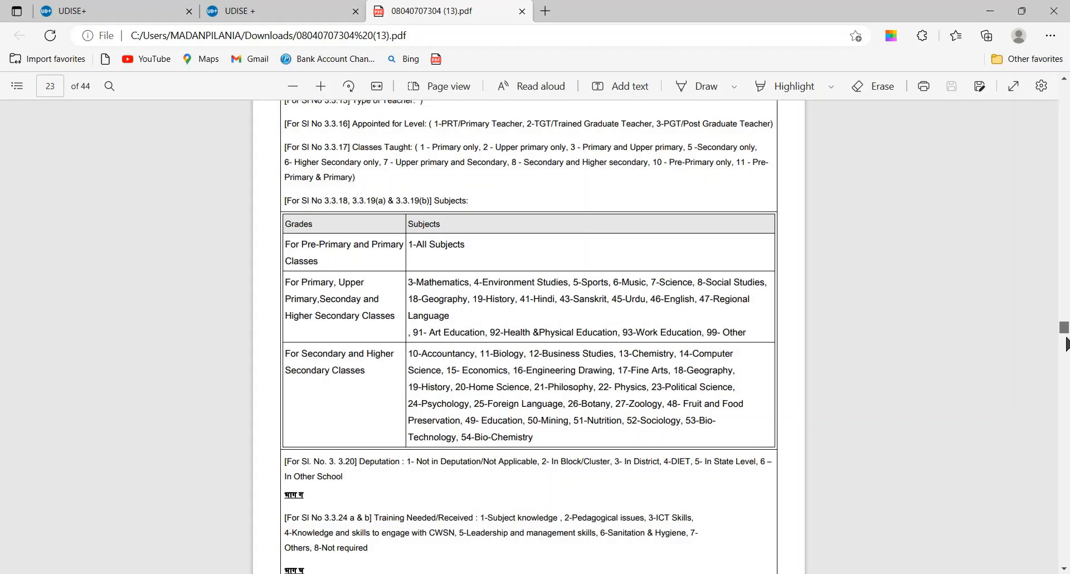
{"action": "left_click_drag", "start_coordinate": [1066, 344], "coordinate": [1068, 389]}
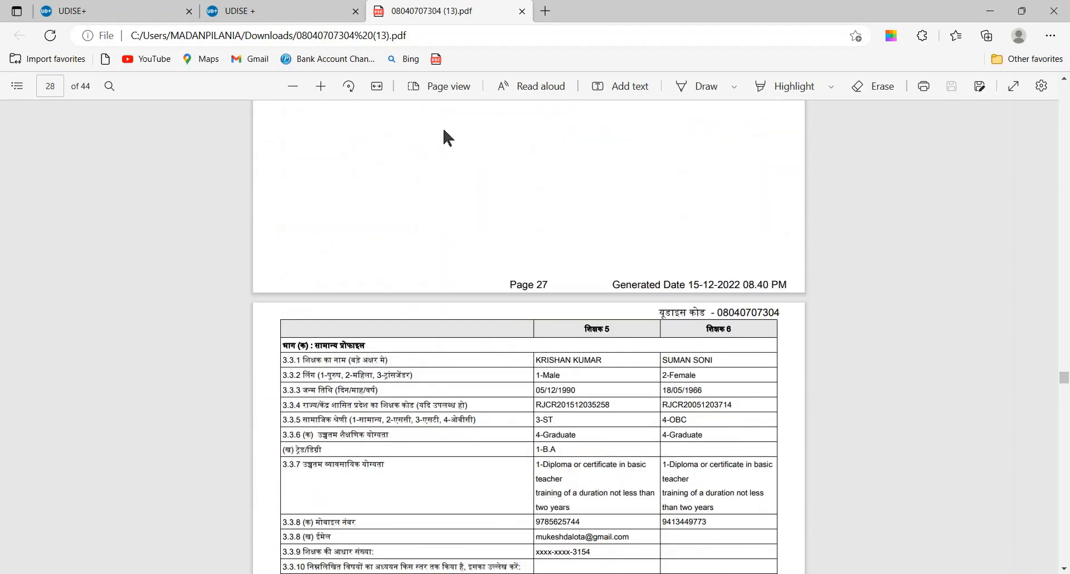
Return to the UDISE+ dashboard and open form 1.1 to 1.17 of Profile & Facility, acknowledging the Important Notes.
{"action": "left_click", "coordinate": [299, 8]}
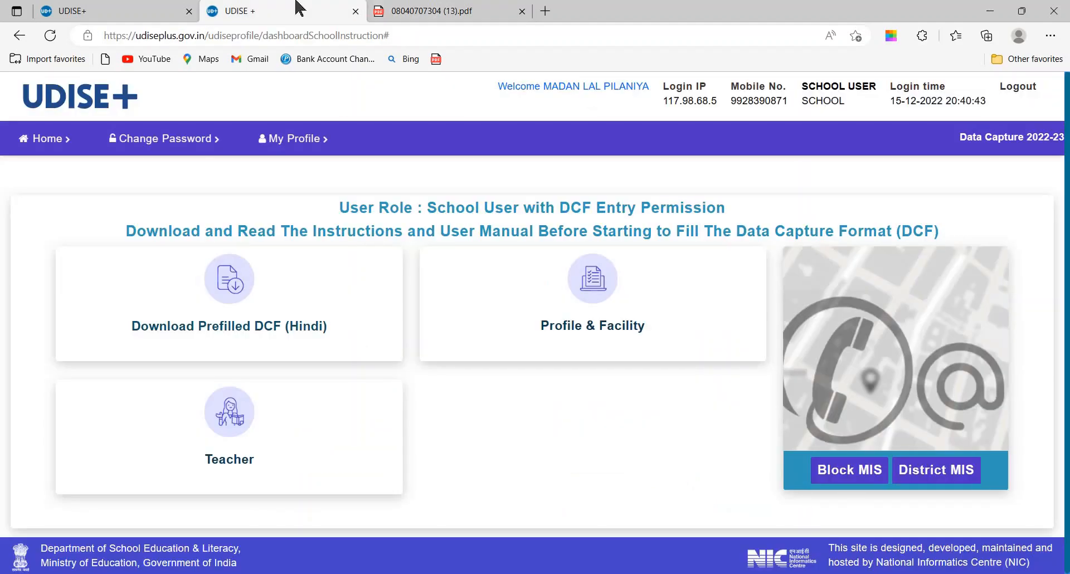
{"action": "left_click", "coordinate": [587, 313]}
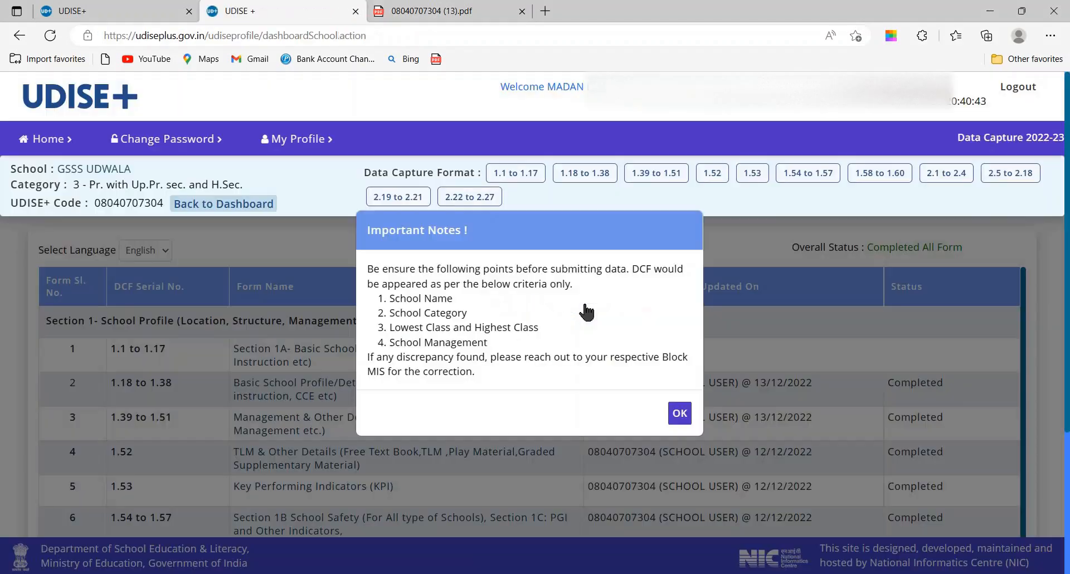
{"action": "left_click", "coordinate": [679, 413]}
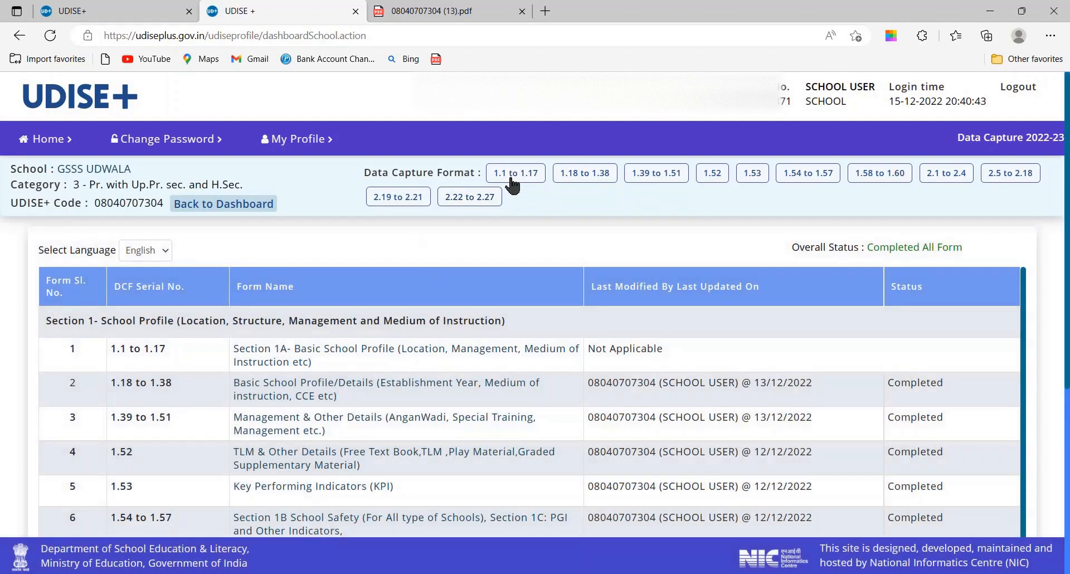
{"action": "left_click", "coordinate": [511, 179]}
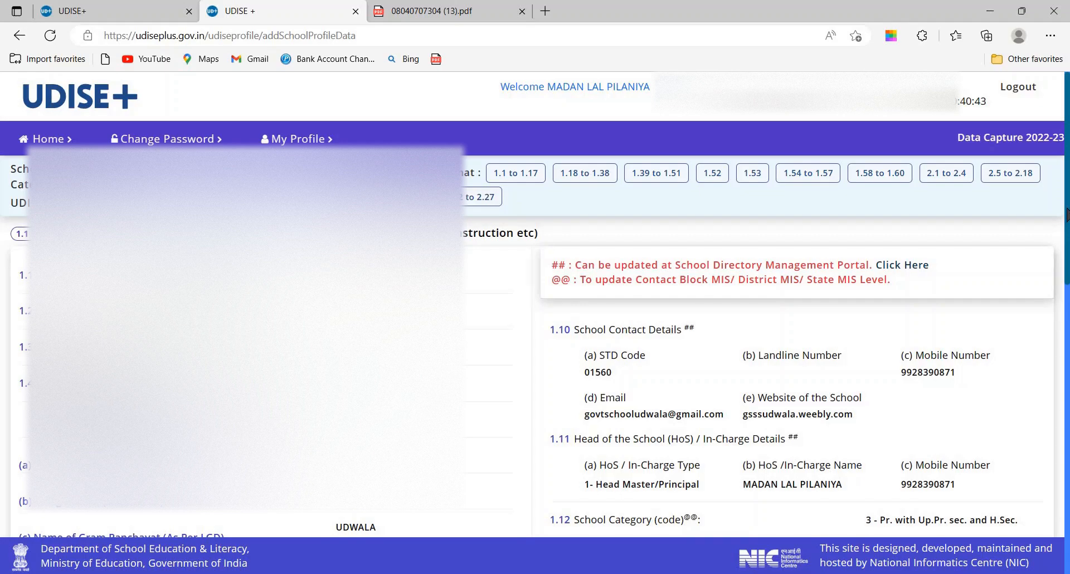
Review the Section 1A basic school profile, from the school contact details through the affiliation boards in item 1.17.
{"action": "scroll", "coordinate": [1068, 220], "scroll_direction": "down", "scroll_amount": 3}
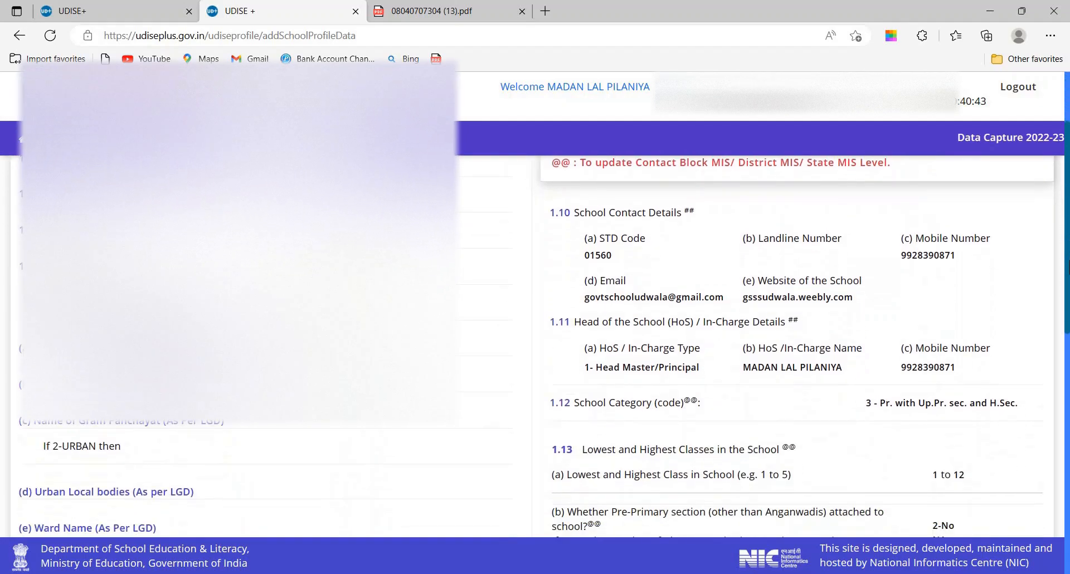
{"action": "scroll", "coordinate": [1068, 284], "scroll_direction": "down", "scroll_amount": 3}
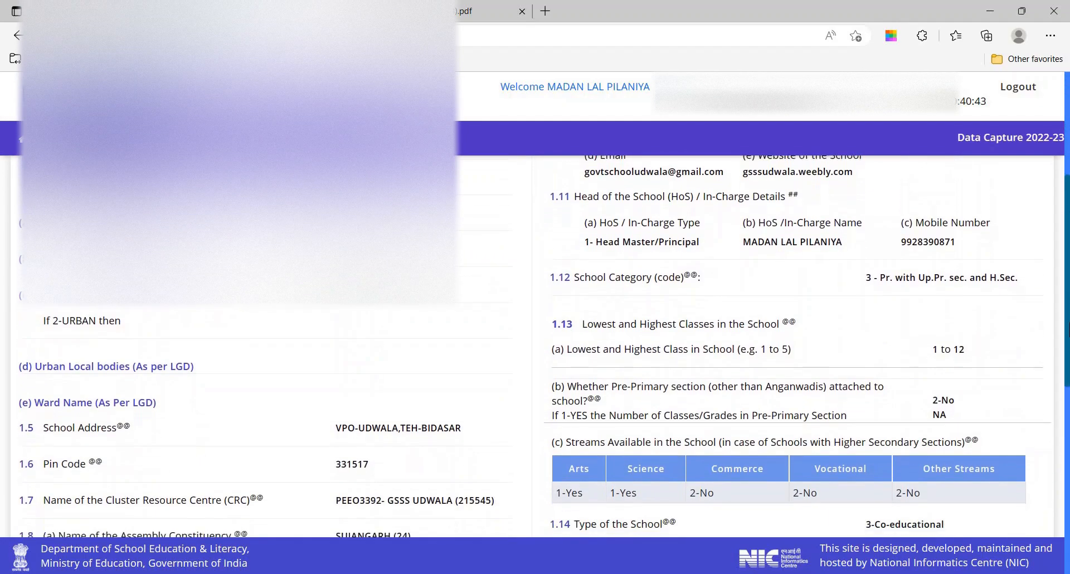
{"action": "scroll", "coordinate": [1068, 303], "scroll_direction": "down", "scroll_amount": 3}
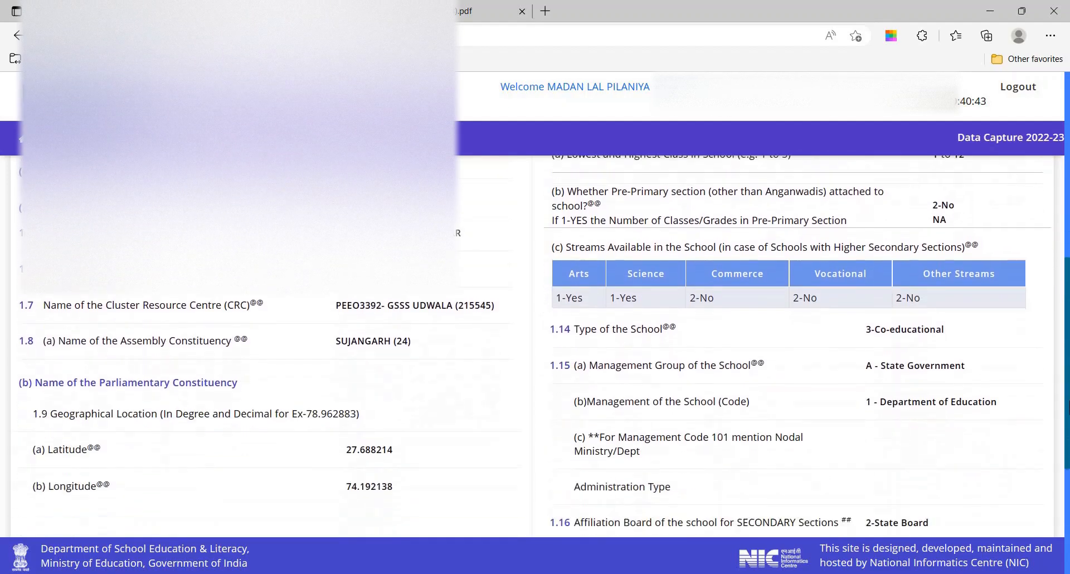
{"action": "scroll", "coordinate": [535, 304], "scroll_direction": "down", "scroll_amount": 2}
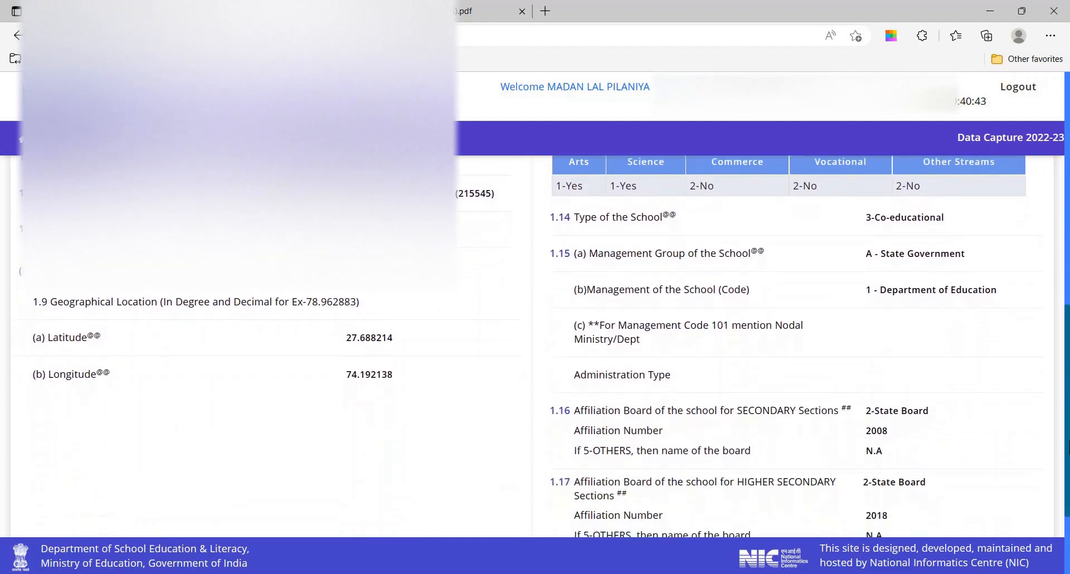
{"action": "left_click_drag", "start_coordinate": [1069, 446], "coordinate": [1069, 449]}
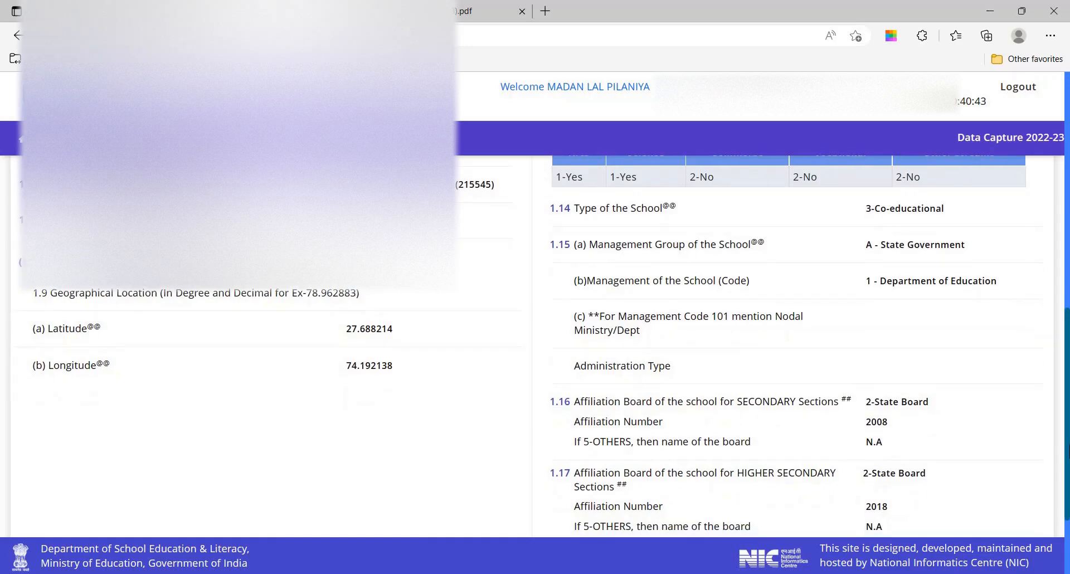
{"action": "scroll", "coordinate": [748, 494], "scroll_direction": "down", "scroll_amount": 2}
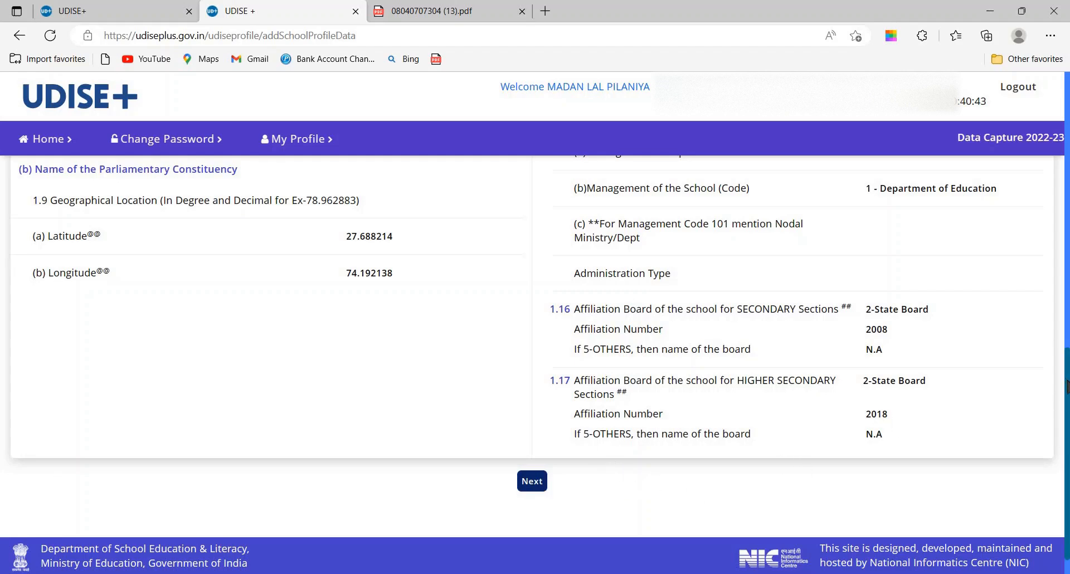
Open the School Directory Management Portal link for updating the ## fields, and return to the school profile form.
{"action": "left_click_drag", "start_coordinate": [1067, 392], "coordinate": [1067, 146]}
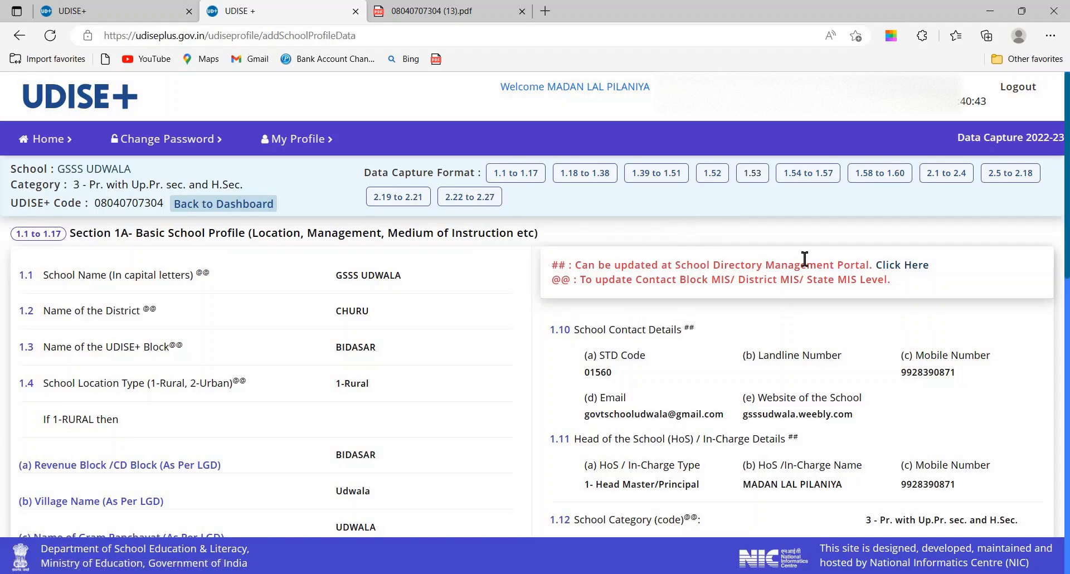
{"action": "left_click", "coordinate": [897, 267]}
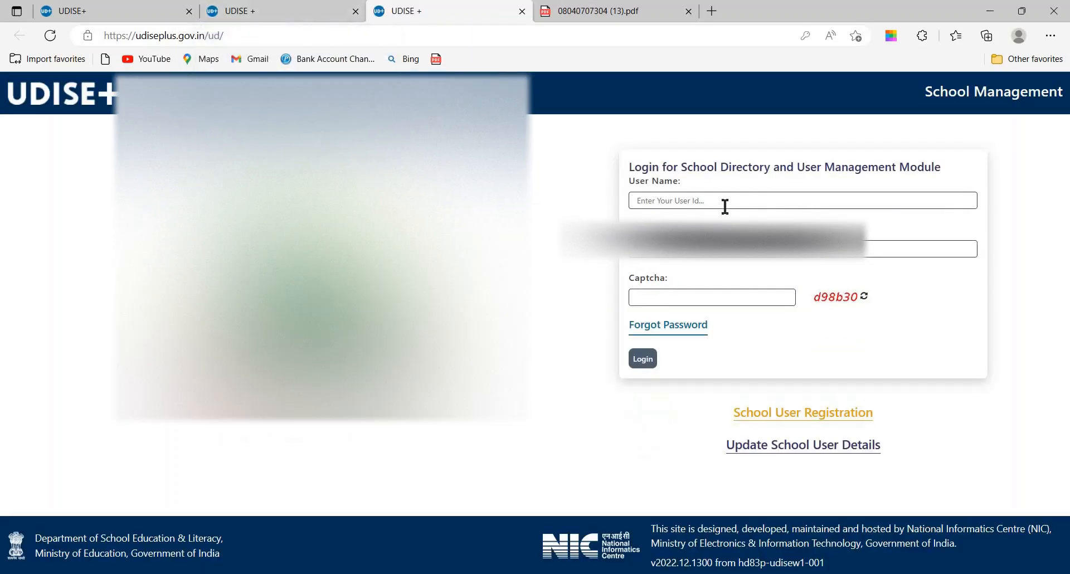
{"action": "left_click", "coordinate": [270, 10]}
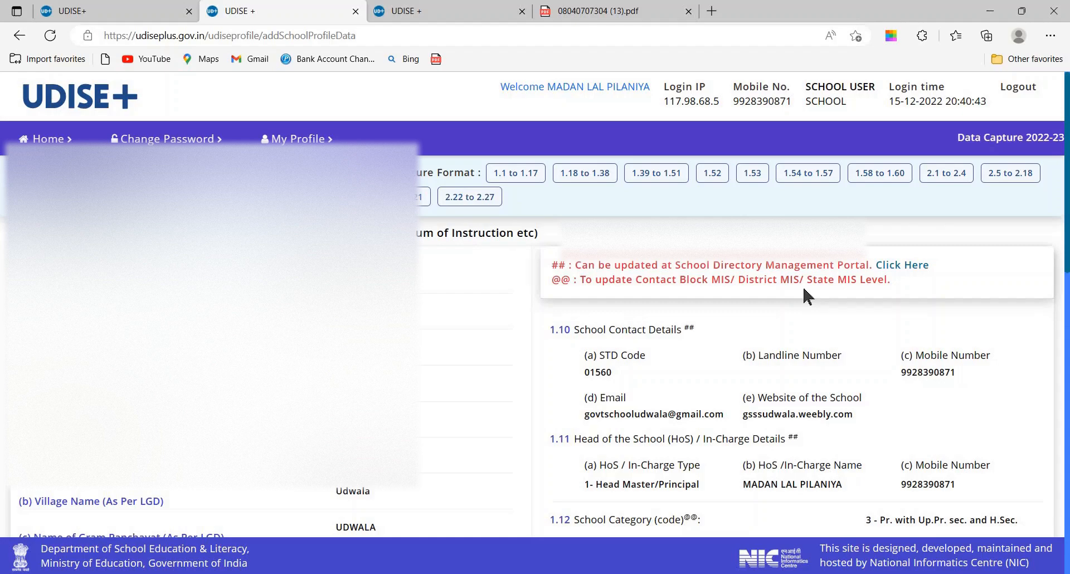
Open form 1.18 to 1.38 and review the basic school details, including languages taught and distances from the nearest schools.
{"action": "left_click", "coordinate": [584, 184]}
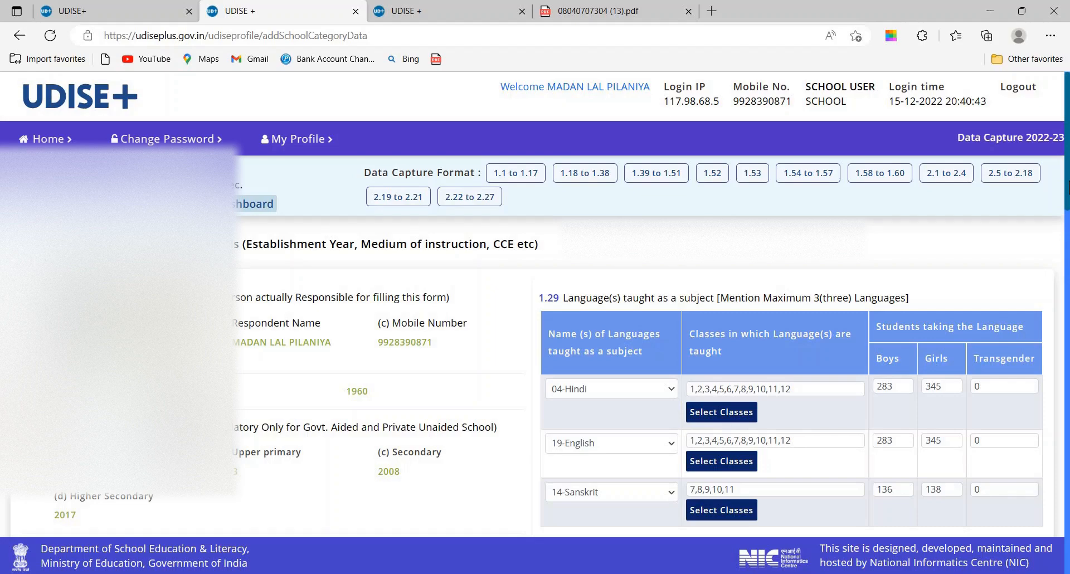
{"action": "scroll", "coordinate": [535, 335], "scroll_direction": "down", "scroll_amount": 1}
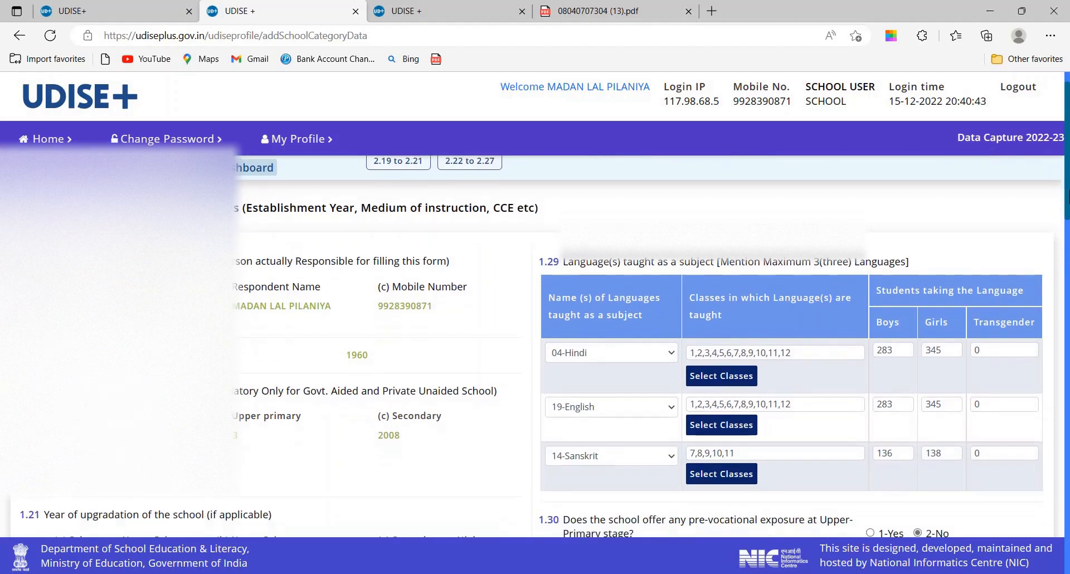
{"action": "scroll", "coordinate": [535, 334], "scroll_direction": "down", "scroll_amount": 1}
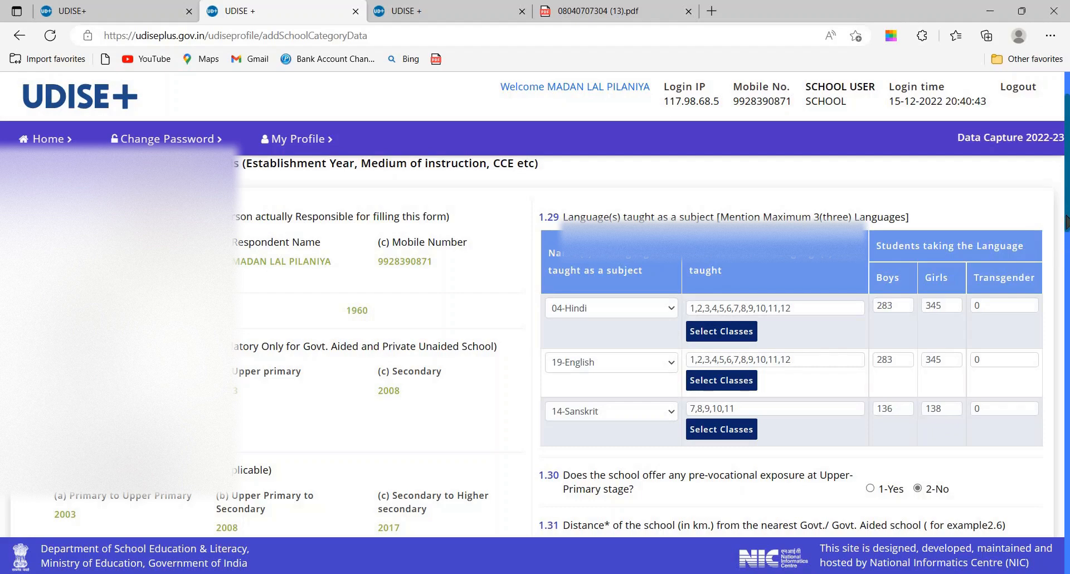
{"action": "scroll", "coordinate": [725, 334], "scroll_direction": "down", "scroll_amount": 4}
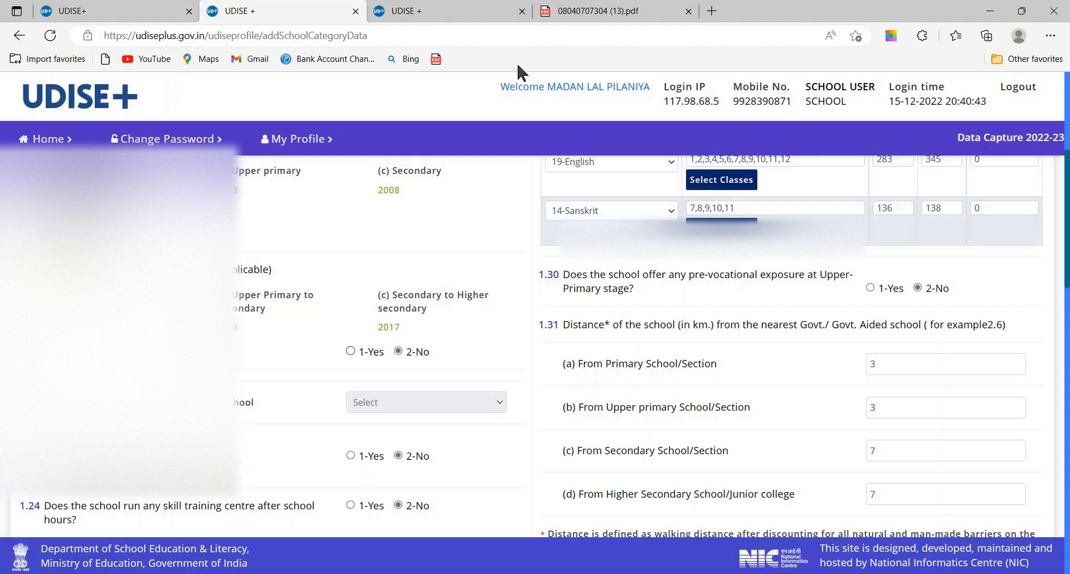
Switch to the downloaded DCF PDF and locate items 1.29 to 1.32 on page 6 for comparison with the online form.
{"action": "left_click", "coordinate": [588, 10]}
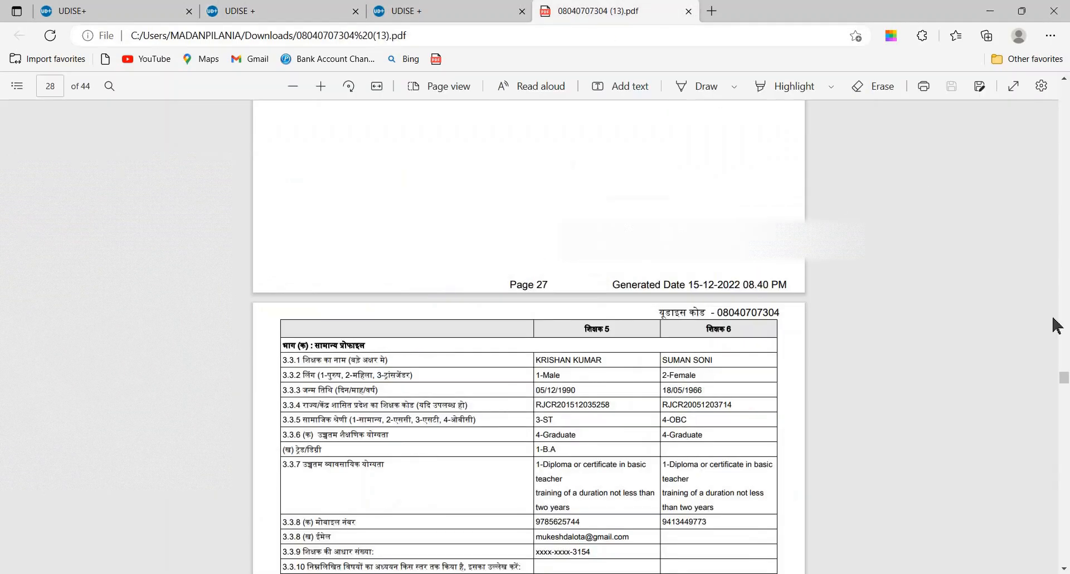
{"action": "left_click_drag", "start_coordinate": [1064, 381], "coordinate": [1056, 143]}
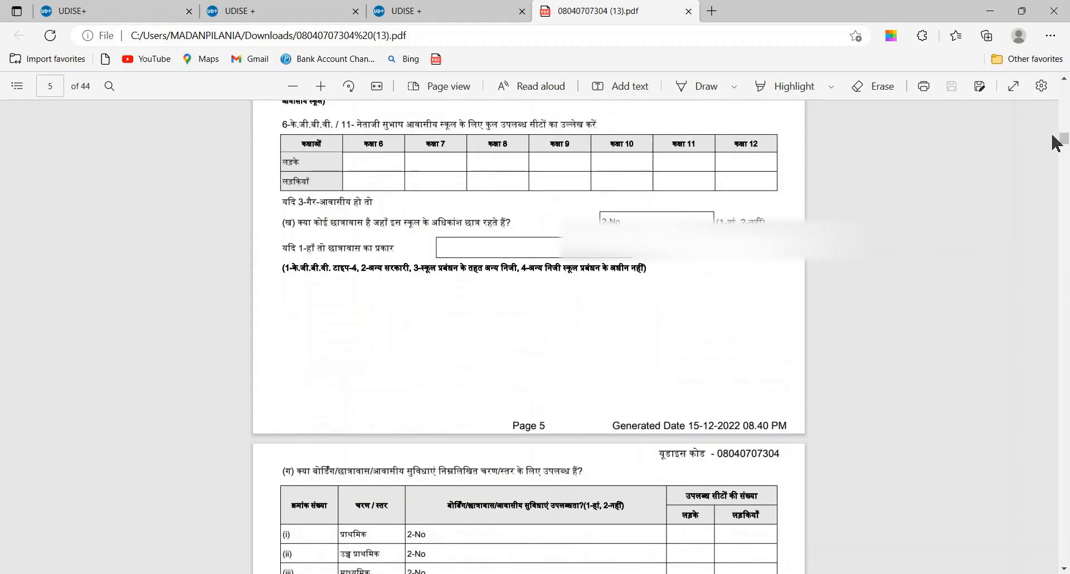
{"action": "left_click", "coordinate": [1064, 568]}
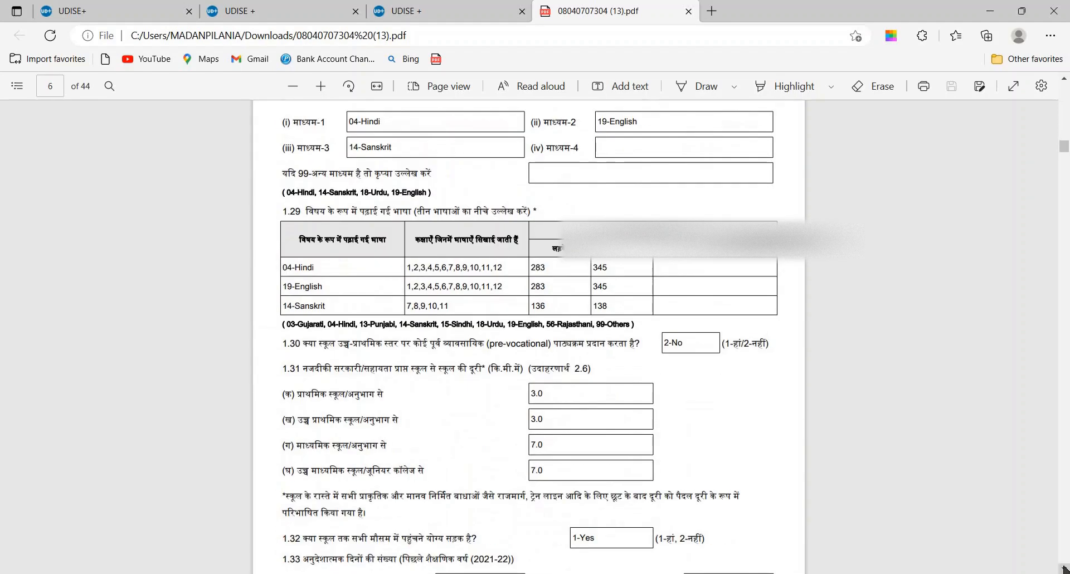
Locate items 1.19 to 1.25 on page 5 of the DCF PDF and examine the skill training centre question in item 1.24.
{"action": "left_click", "coordinate": [1063, 80]}
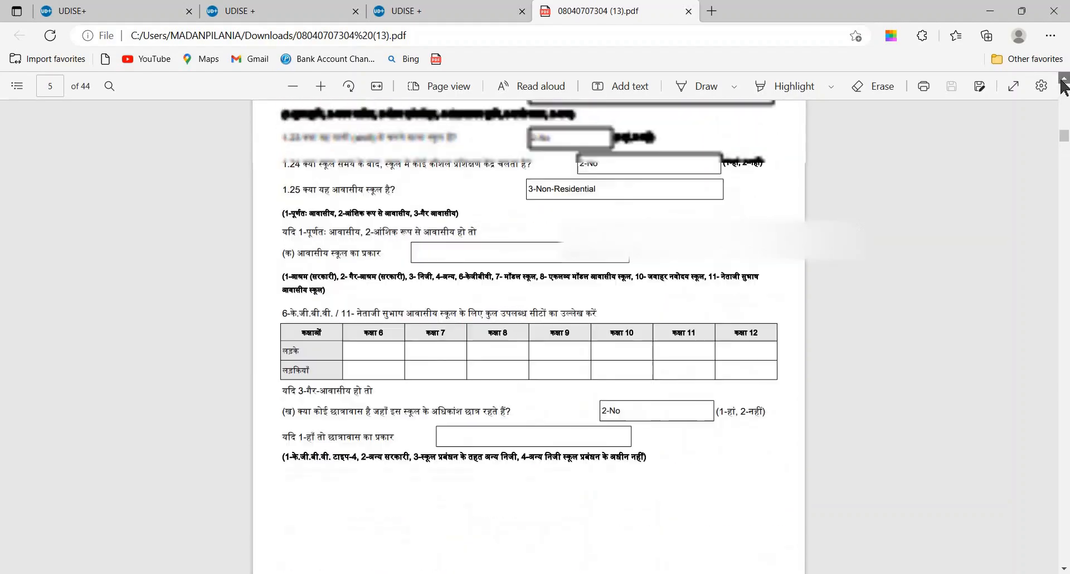
{"action": "left_click", "coordinate": [1063, 84]}
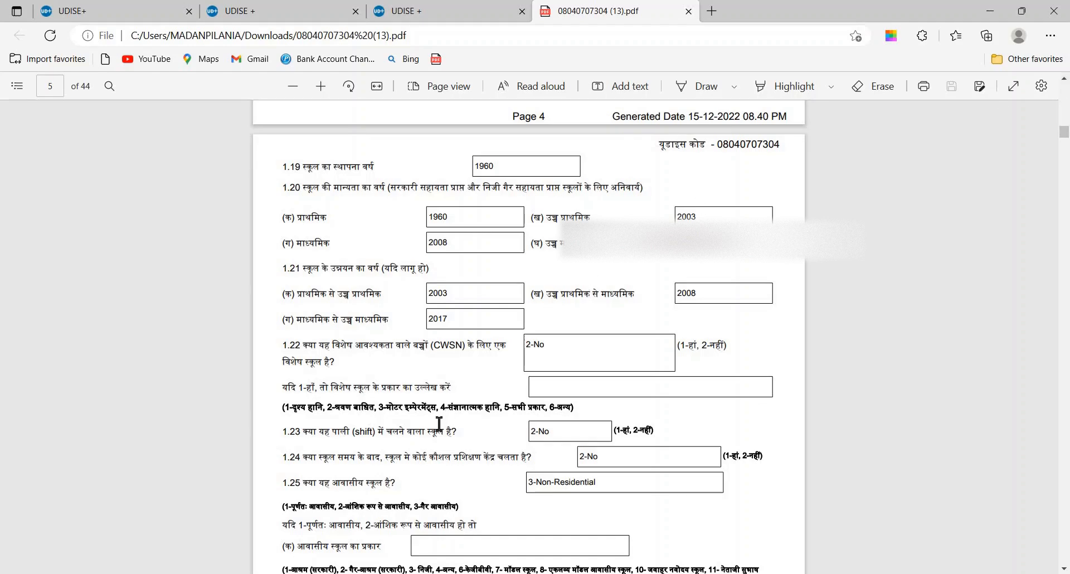
{"action": "left_click_drag", "start_coordinate": [402, 462], "coordinate": [518, 459]}
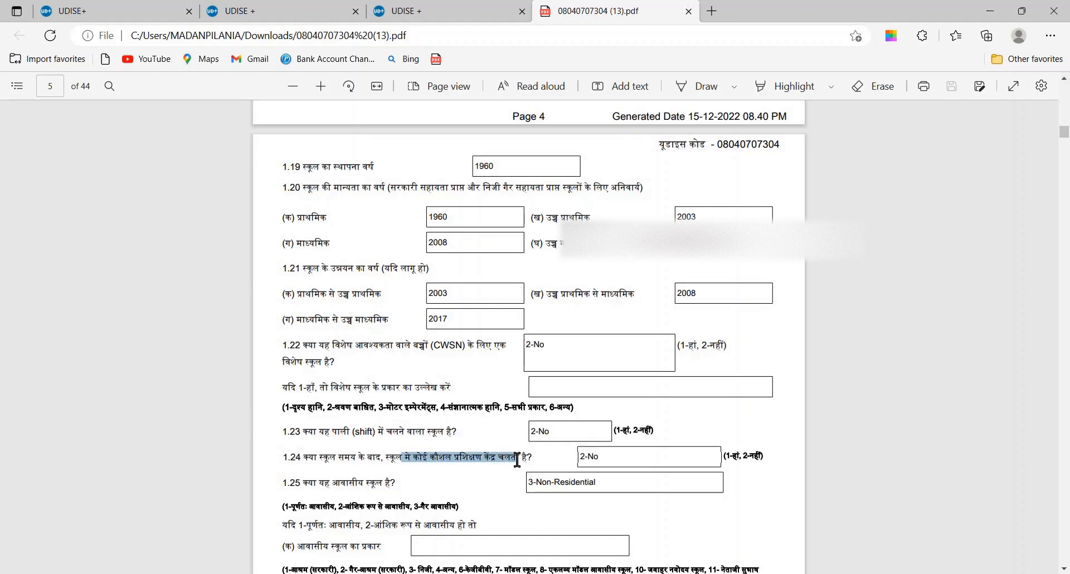
{"action": "left_click", "coordinate": [637, 461]}
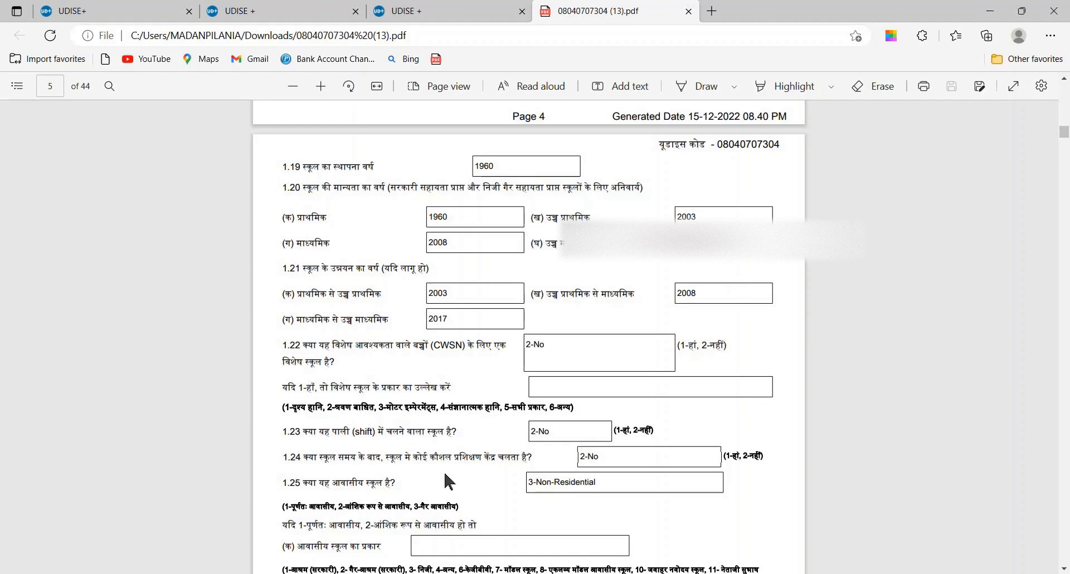
{"action": "mouse_move", "coordinate": [363, 572]}
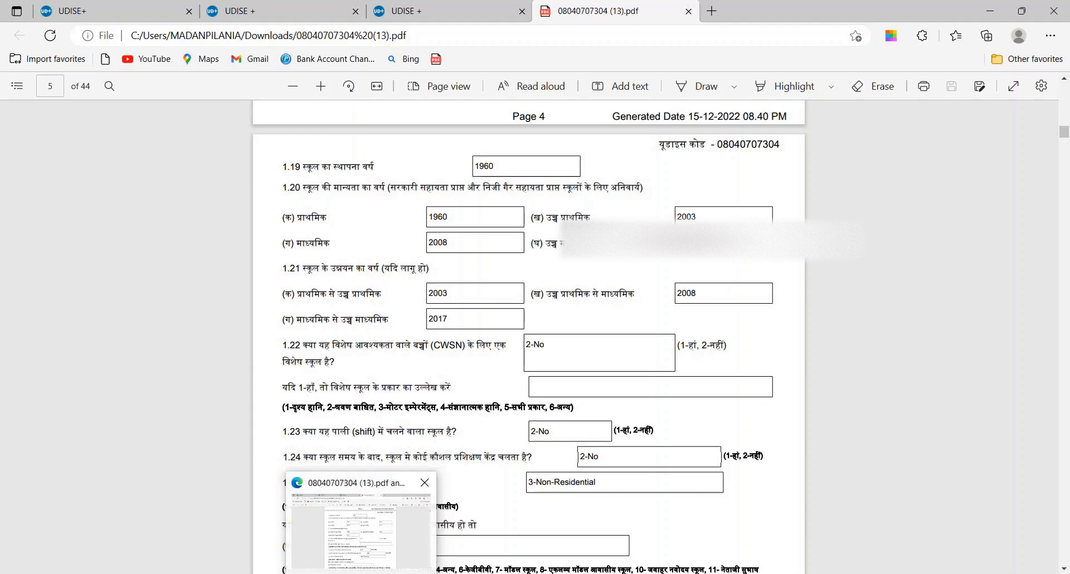
{"action": "left_click", "coordinate": [362, 573]}
{"action": "left_click", "coordinate": [361, 573]}
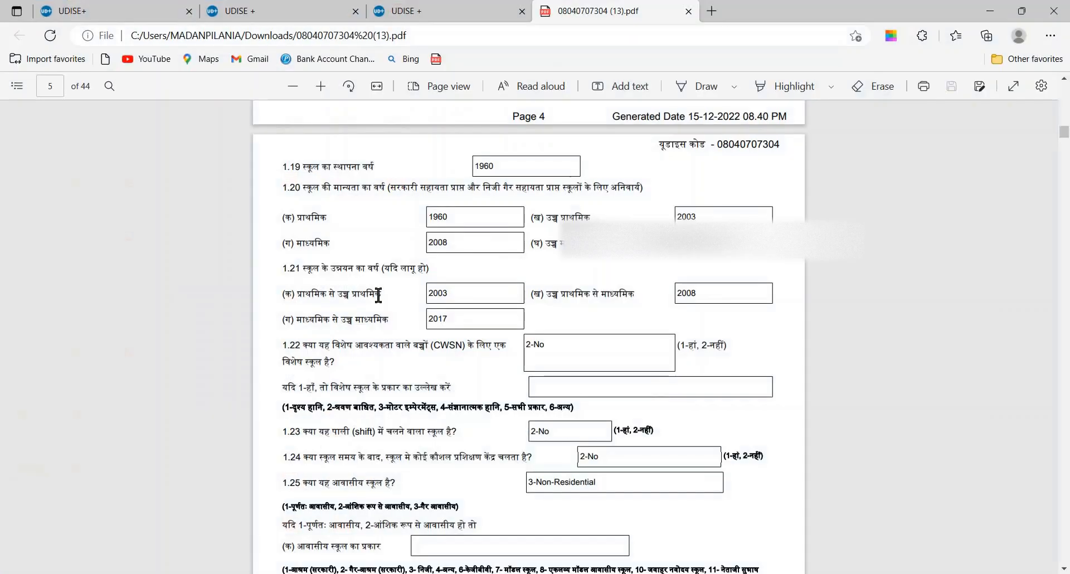
Return to the online form and review items 1.21 to 1.37, including instructional days, school hours, mediums of instruction and academic session month.
{"action": "left_click", "coordinate": [296, 8]}
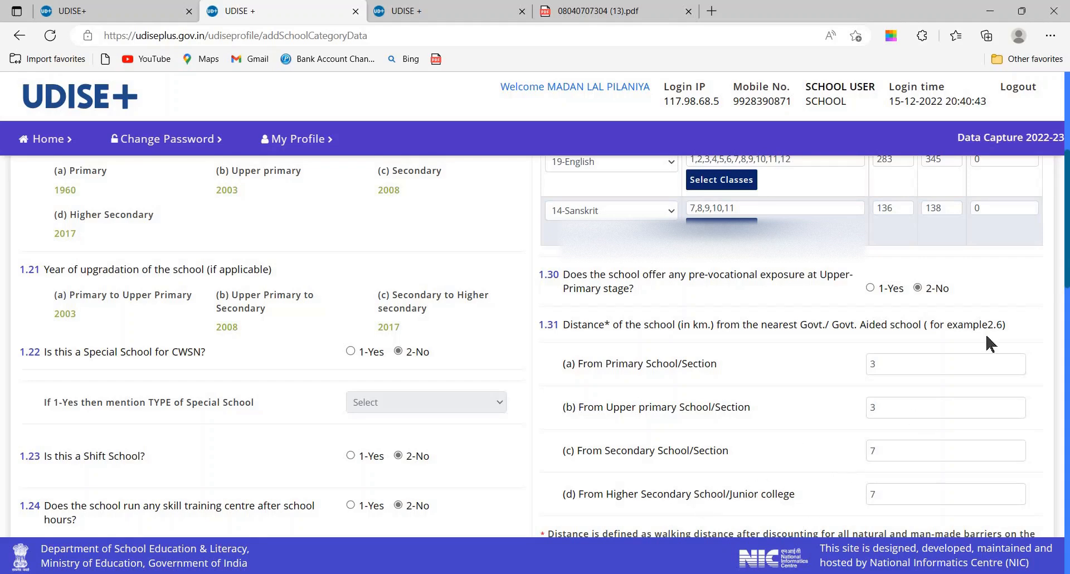
{"action": "scroll", "coordinate": [532, 345], "scroll_direction": "down", "scroll_amount": 5}
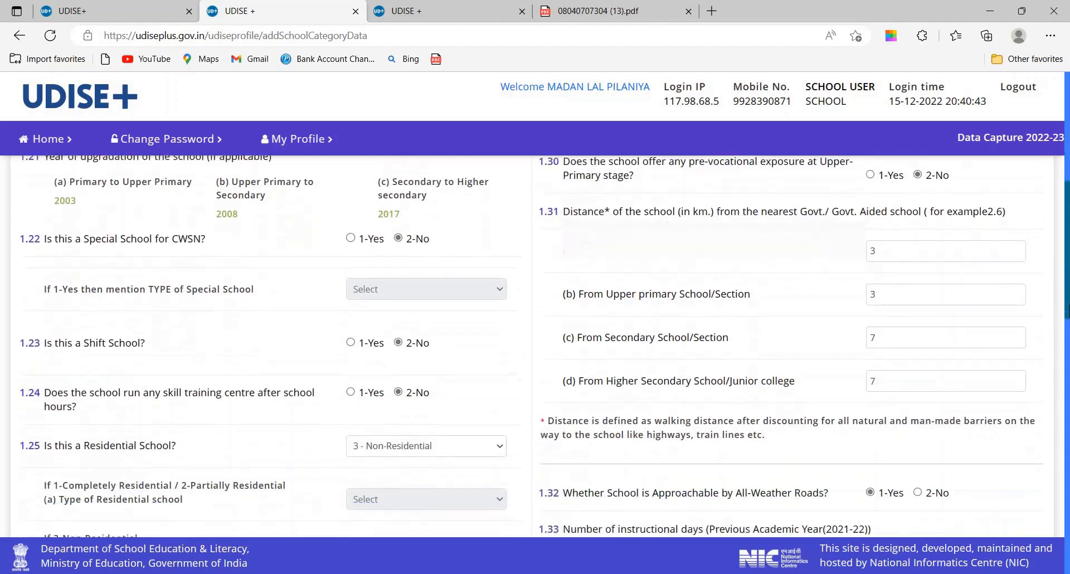
{"action": "left_click_drag", "start_coordinate": [1067, 326], "coordinate": [1068, 333]}
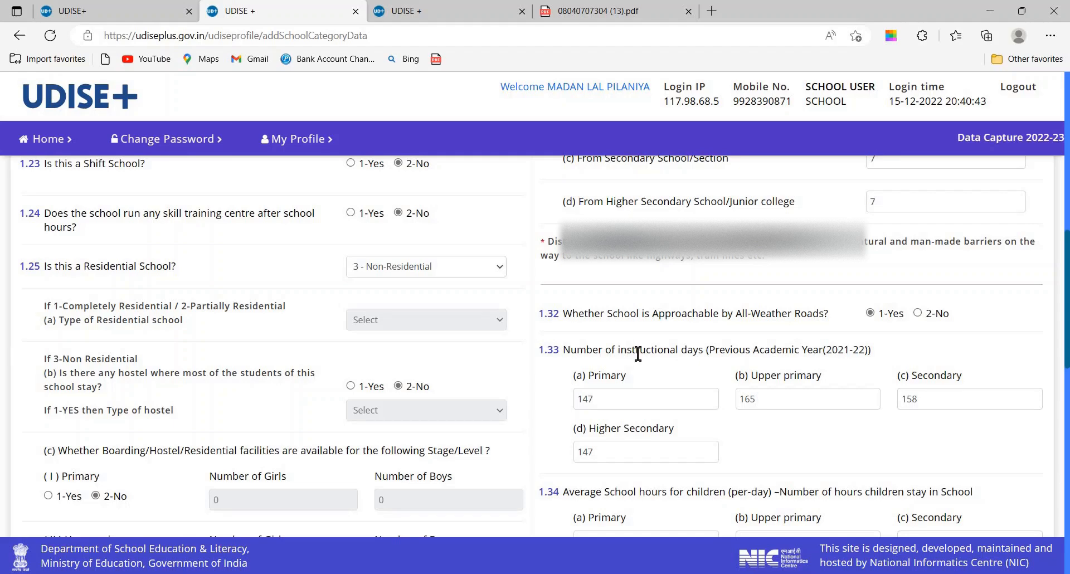
{"action": "left_click_drag", "start_coordinate": [636, 351], "coordinate": [676, 363]}
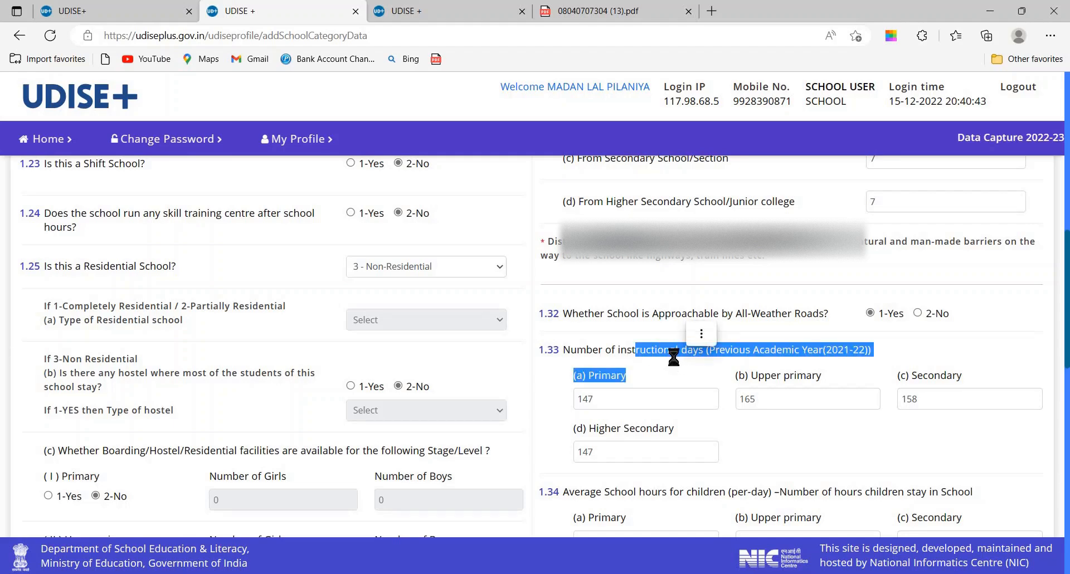
{"action": "left_click", "coordinate": [644, 378]}
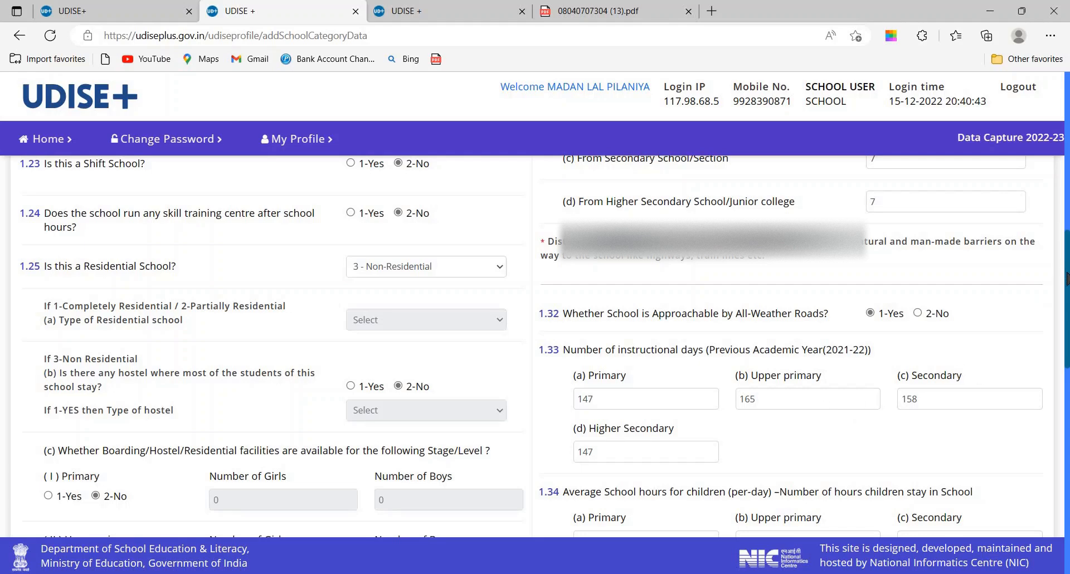
{"action": "left_click_drag", "start_coordinate": [1067, 279], "coordinate": [1067, 309]}
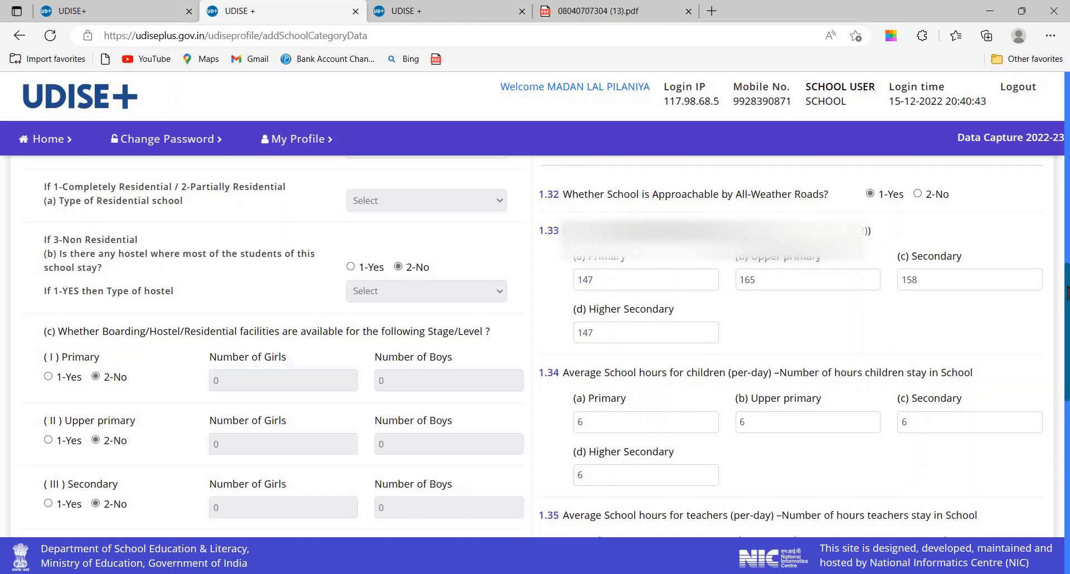
{"action": "scroll", "coordinate": [1067, 293], "scroll_direction": "down", "scroll_amount": 2}
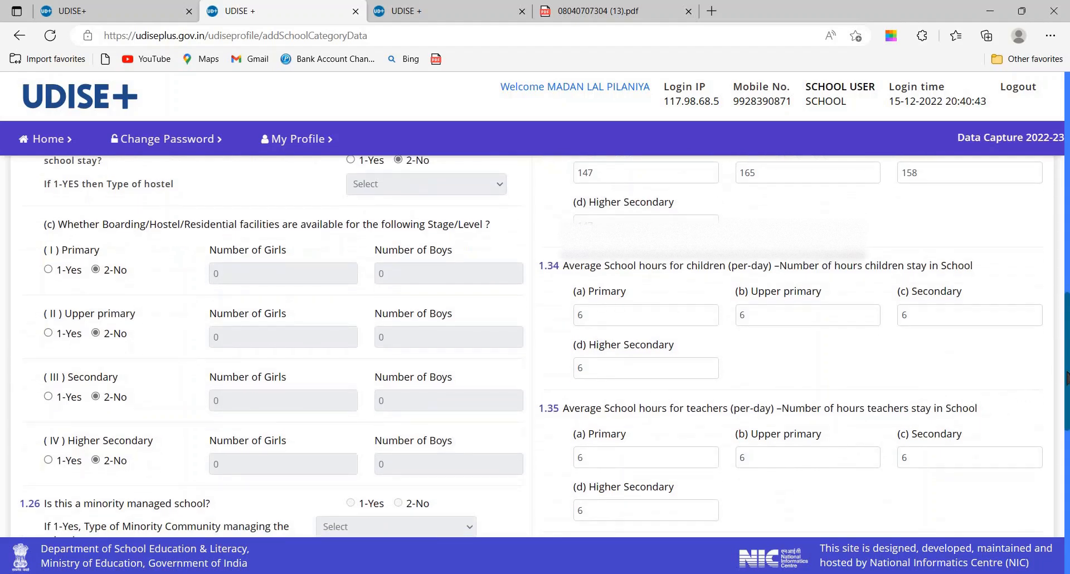
{"action": "left_click_drag", "start_coordinate": [1068, 379], "coordinate": [1068, 510]}
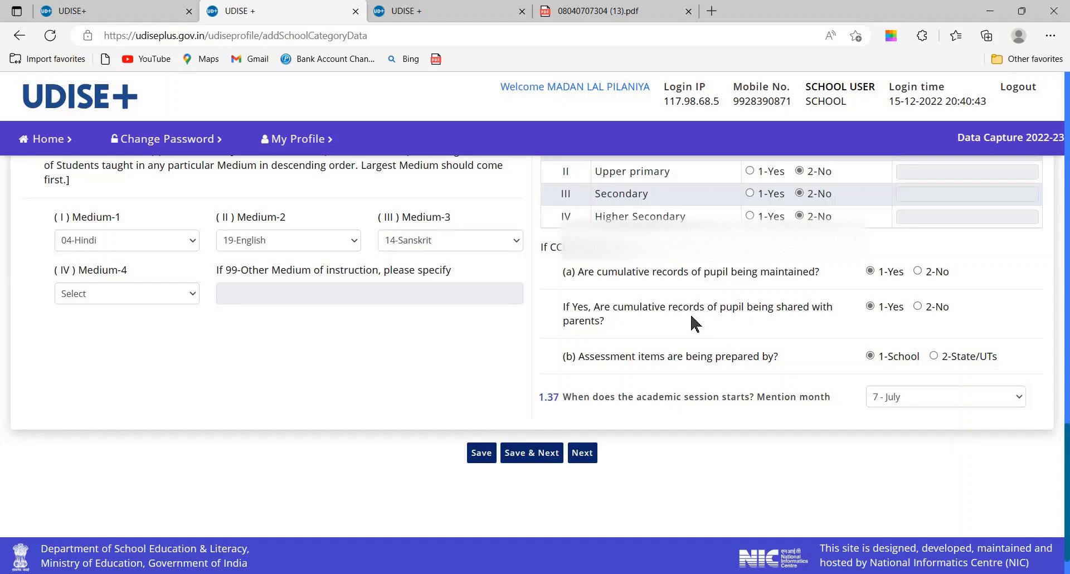
Consult the DCF PDF through page 9, return to form 1.18 to 1.38 and save it, continuing to form 1.39 to 1.51.
{"action": "left_click", "coordinate": [587, 8]}
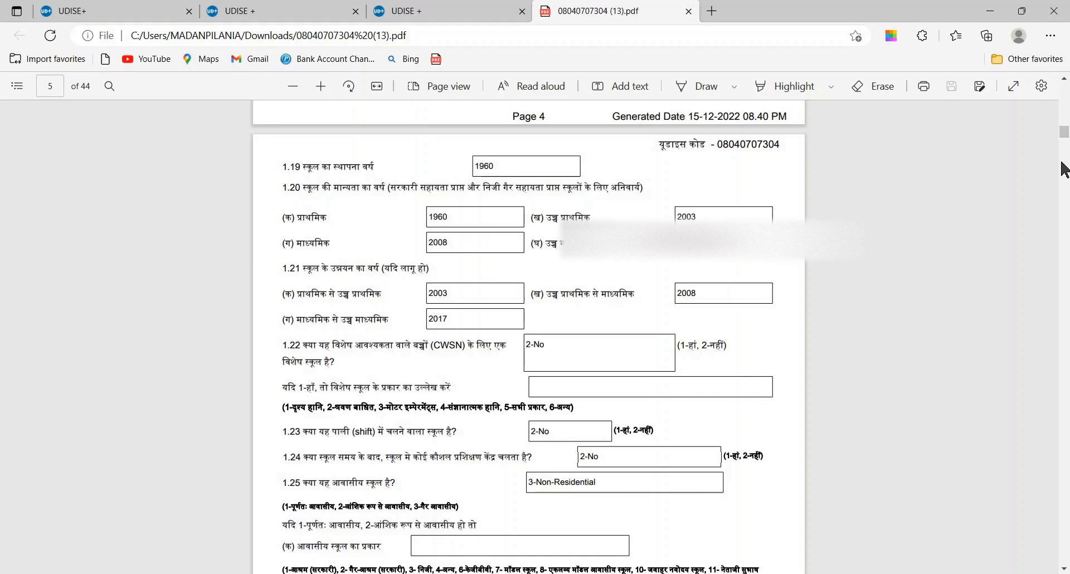
{"action": "left_click_drag", "start_coordinate": [1065, 137], "coordinate": [1067, 186]}
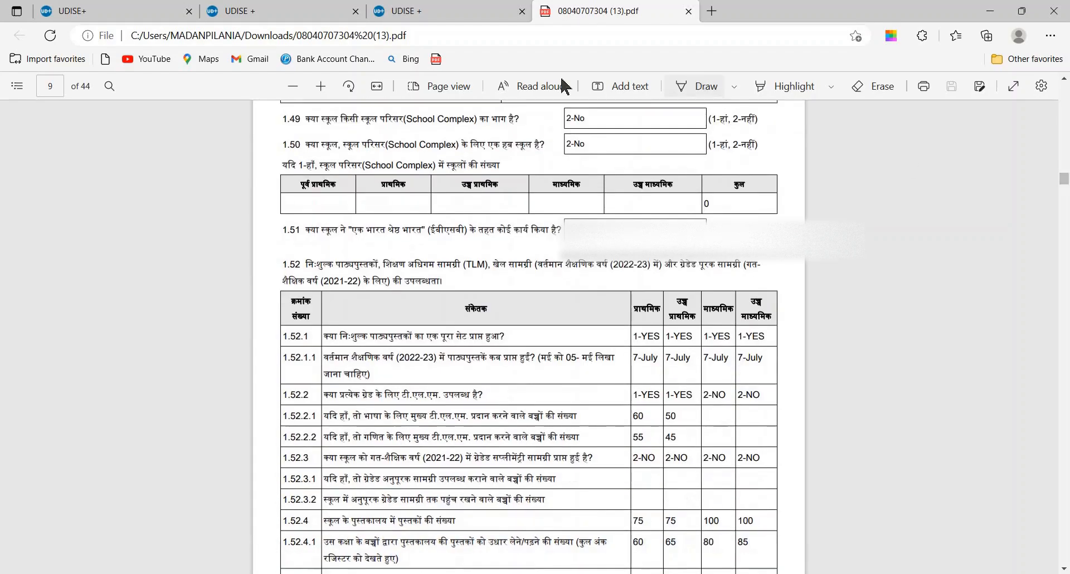
{"action": "left_click", "coordinate": [287, 7]}
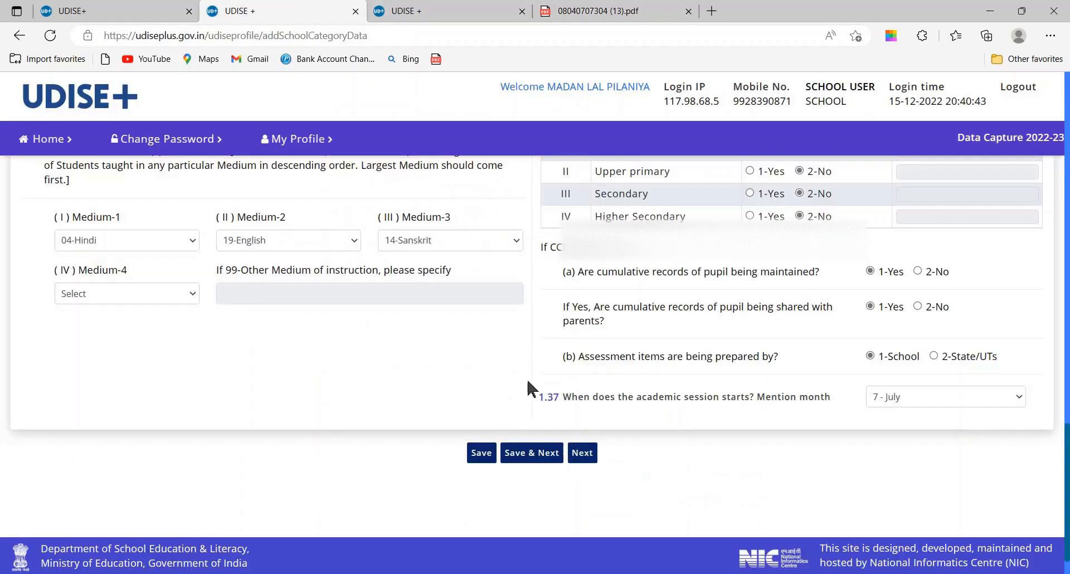
{"action": "left_click", "coordinate": [536, 453]}
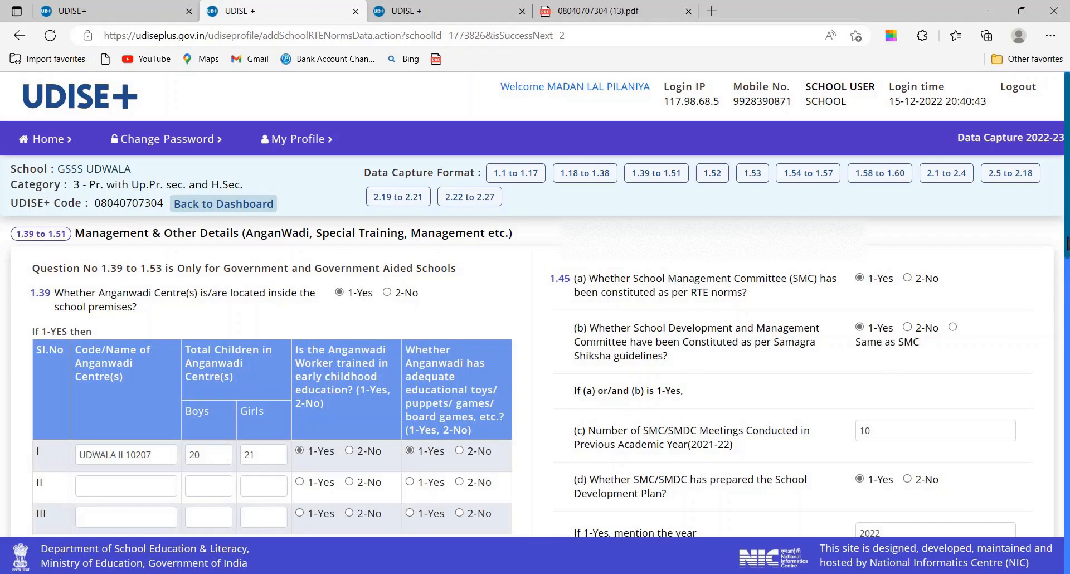
Review form 1.39 to 1.51, covering Anganwadi details, special training, school visits, management committees, multi-class units and school complex.
{"action": "scroll", "coordinate": [535, 346], "scroll_direction": "down", "scroll_amount": 3}
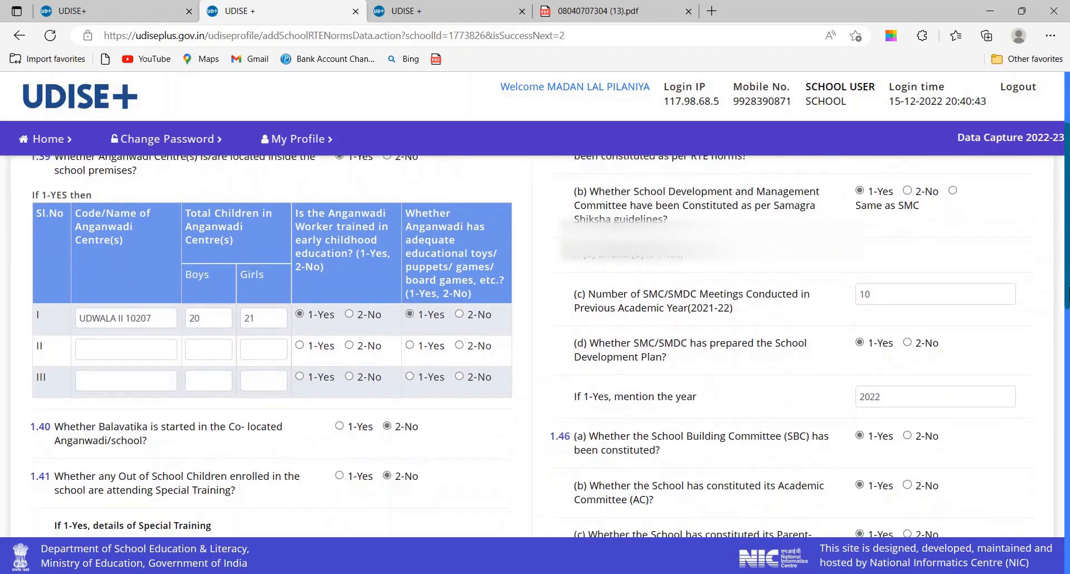
{"action": "left_click_drag", "start_coordinate": [1068, 299], "coordinate": [1068, 306]}
{"action": "scroll", "coordinate": [535, 345], "scroll_direction": "down", "scroll_amount": 3}
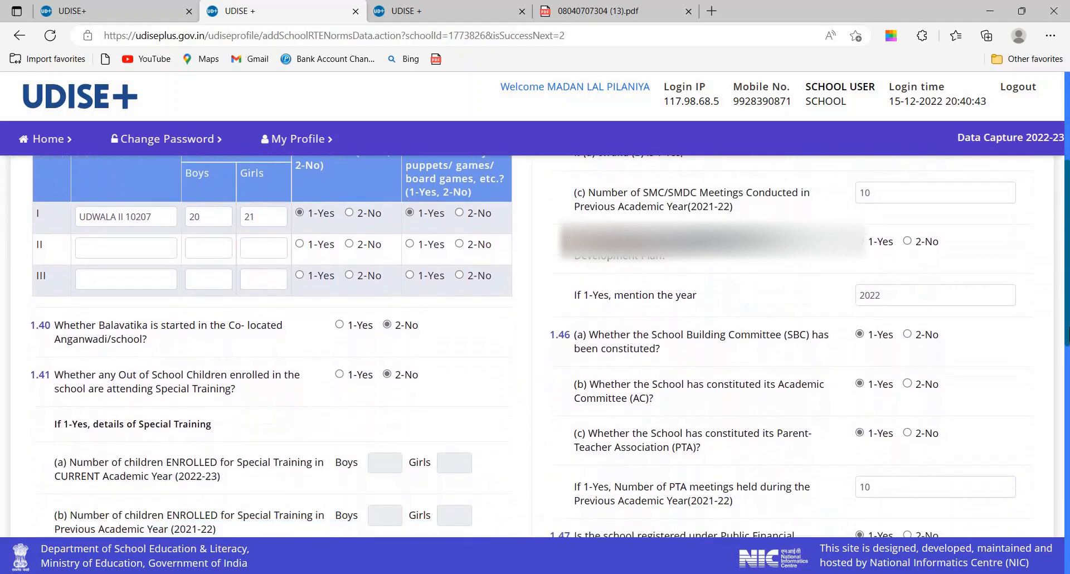
{"action": "scroll", "coordinate": [536, 345], "scroll_direction": "down", "scroll_amount": 1}
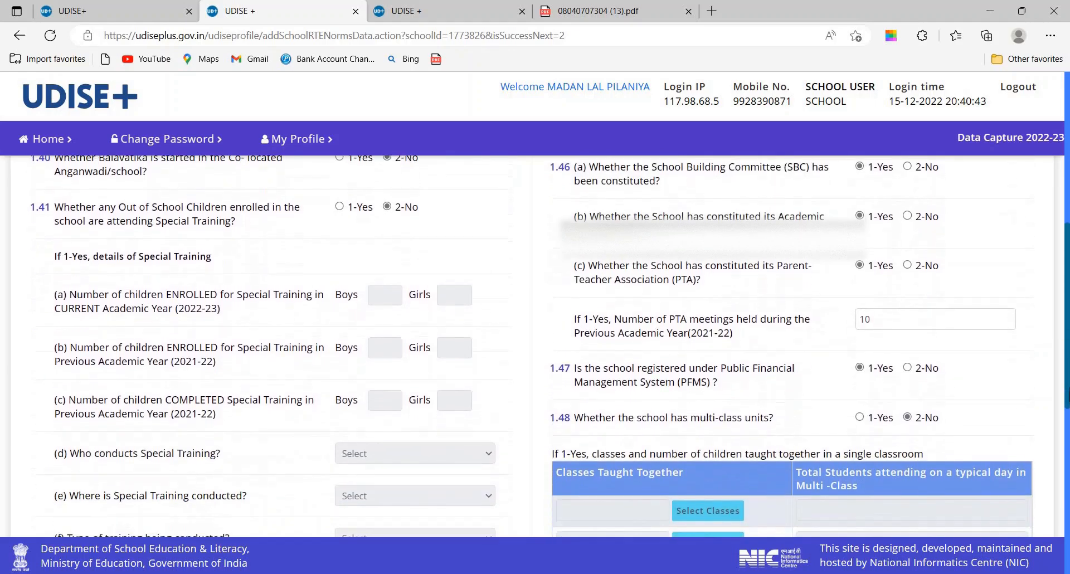
{"action": "scroll", "coordinate": [535, 346], "scroll_direction": "down", "scroll_amount": 2}
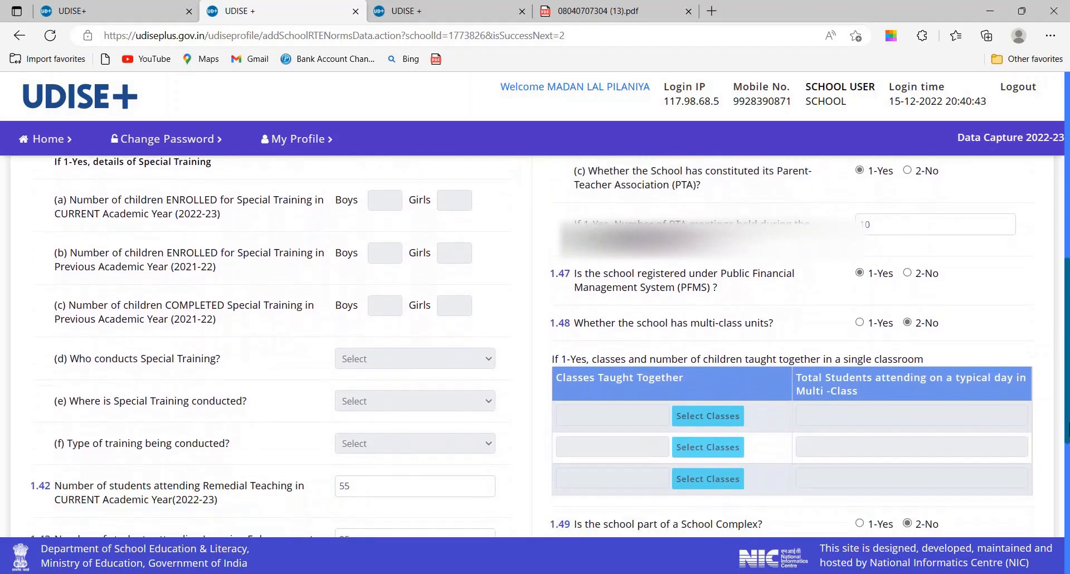
{"action": "scroll", "coordinate": [535, 345], "scroll_direction": "down", "scroll_amount": 2}
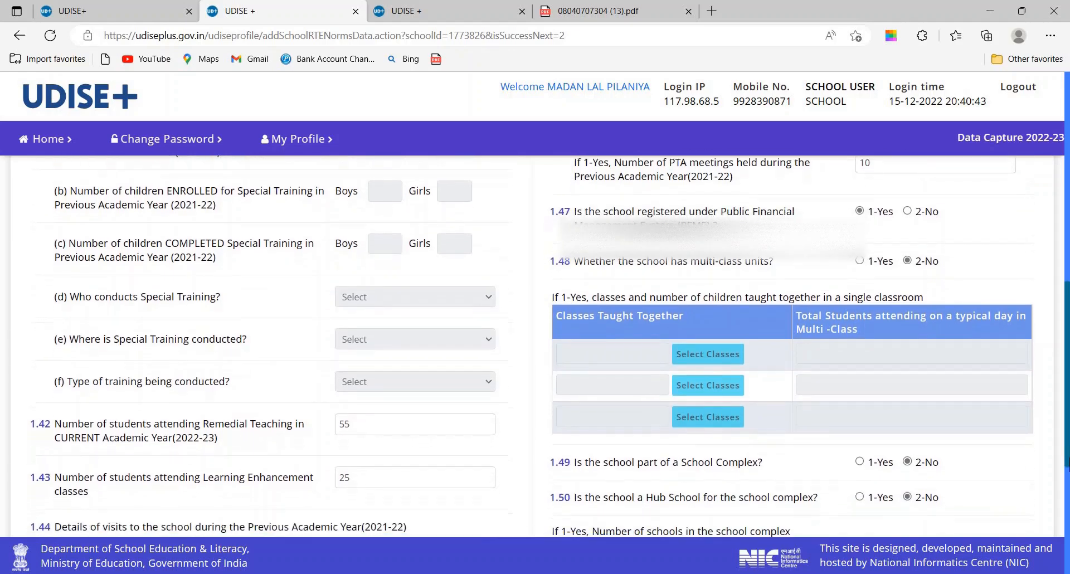
{"action": "scroll", "coordinate": [535, 346], "scroll_direction": "down", "scroll_amount": 2}
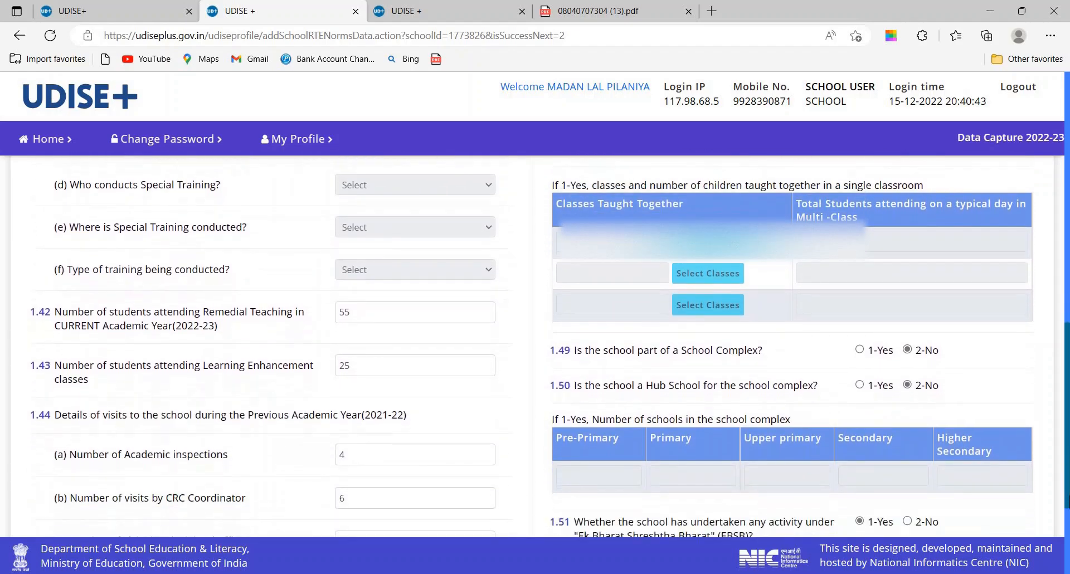
{"action": "scroll", "coordinate": [535, 346], "scroll_direction": "down", "scroll_amount": 1}
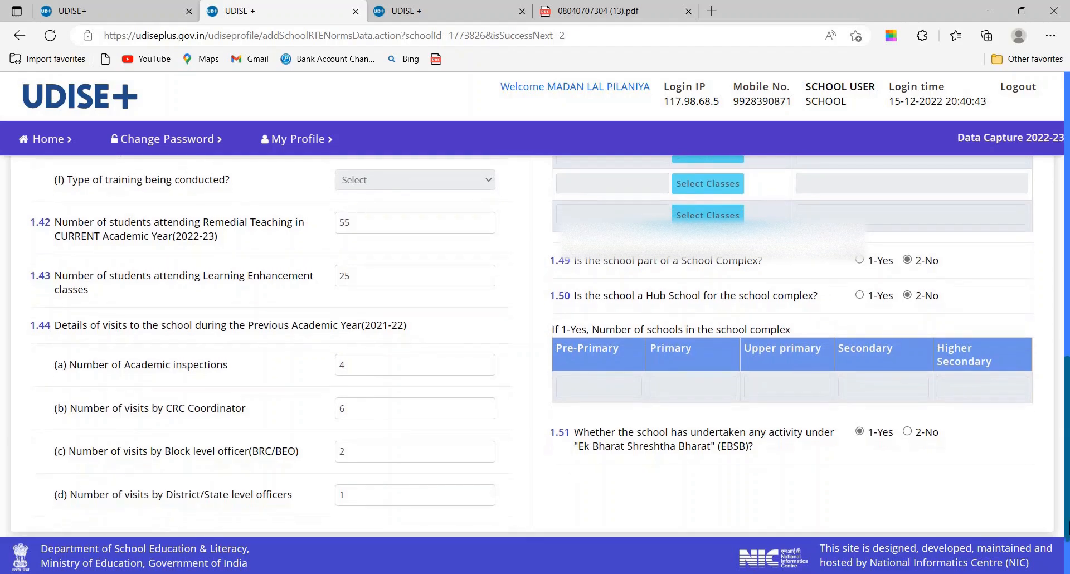
{"action": "scroll", "coordinate": [535, 346], "scroll_direction": "down", "scroll_amount": 2}
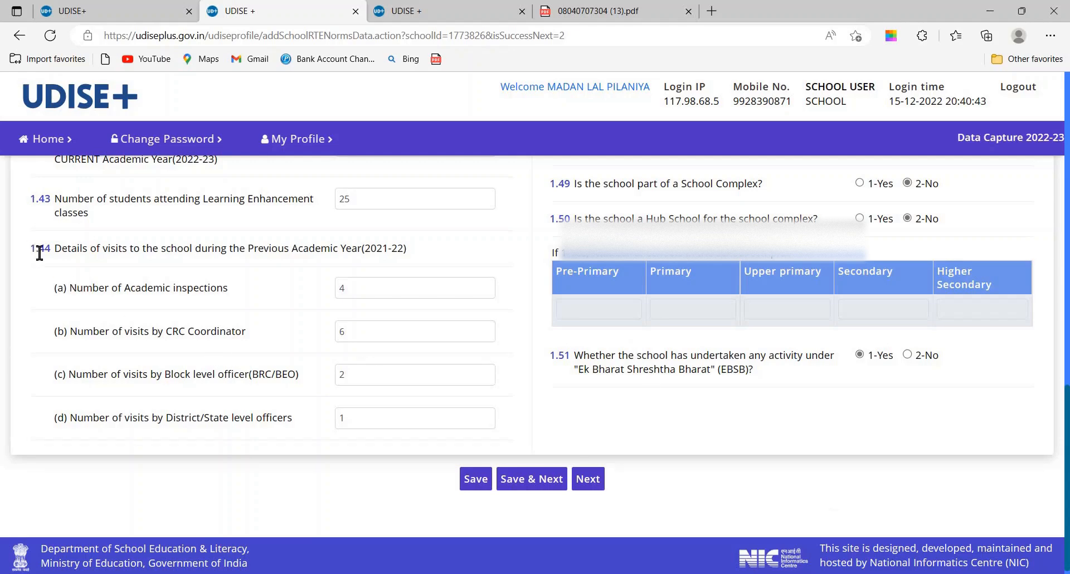
Check items 1.49 to 1.51 in the DCF PDF, return to the online form and save it, continuing to form 1.52.
{"action": "left_click", "coordinate": [574, 7]}
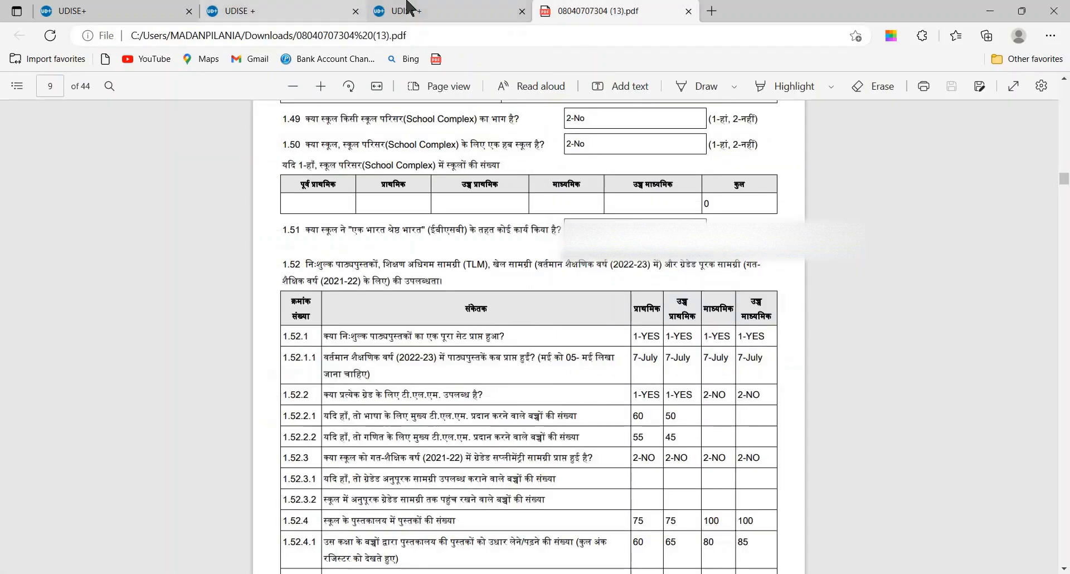
{"action": "left_click", "coordinate": [289, 8]}
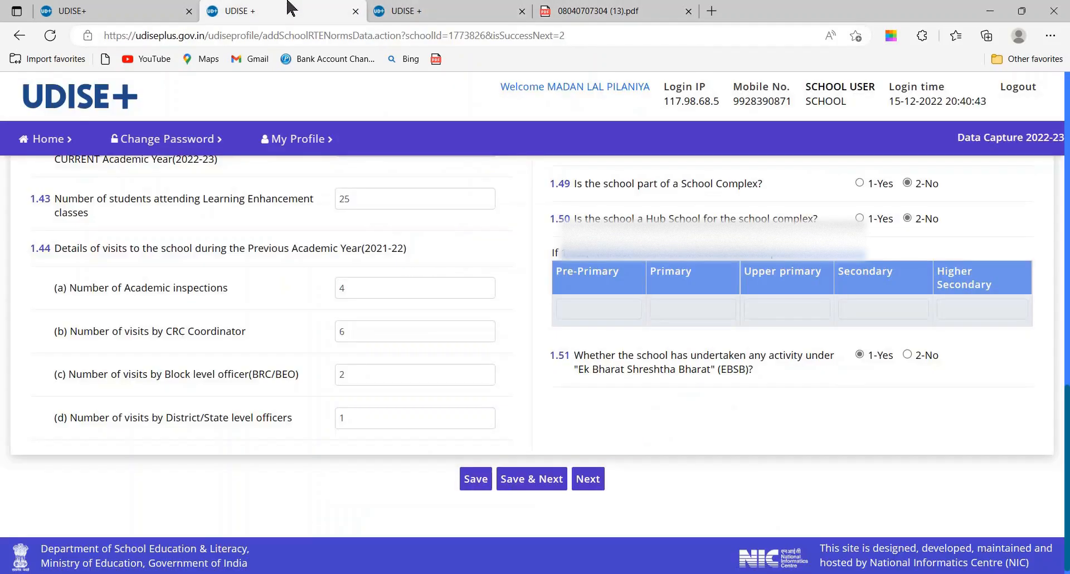
{"action": "left_click", "coordinate": [530, 480]}
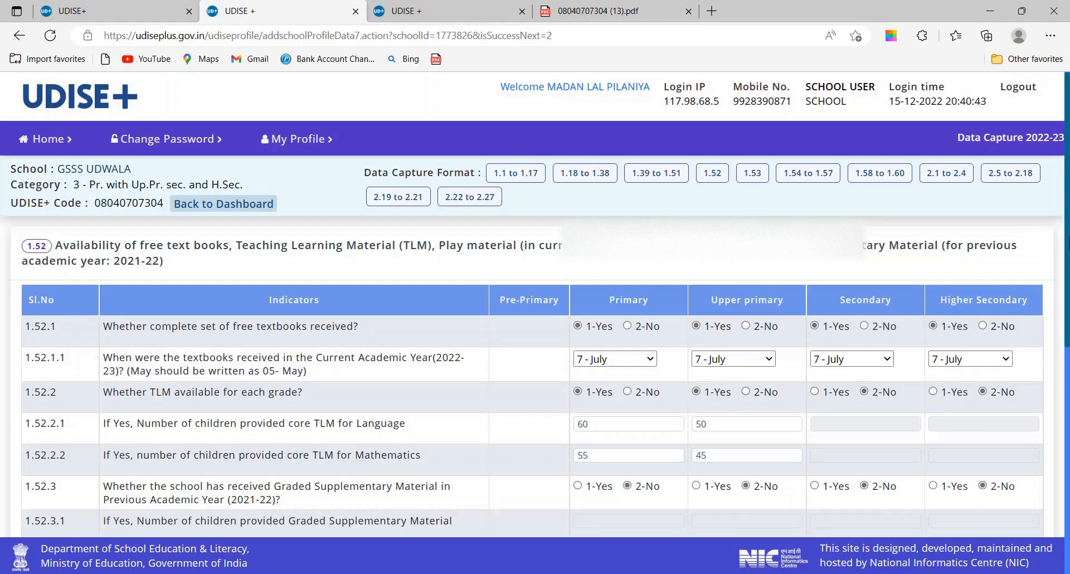
Review and save form 1.52 on textbooks and learning materials and form 1.53 on key performing indicators, continuing to Section 1B School Safety.
{"action": "scroll", "coordinate": [532, 346], "scroll_direction": "down", "scroll_amount": 1}
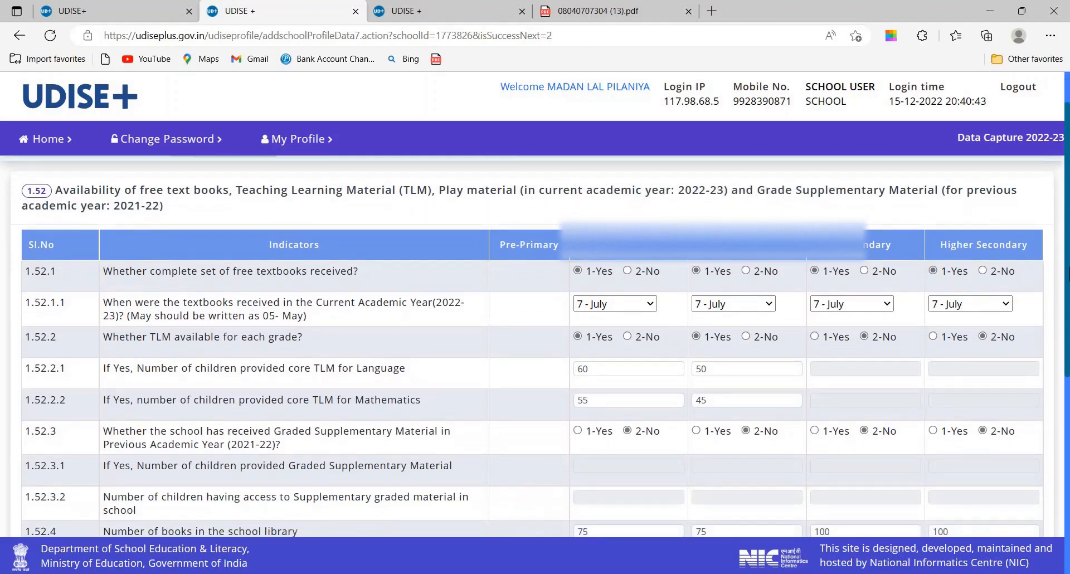
{"action": "scroll", "coordinate": [535, 320], "scroll_direction": "down", "scroll_amount": 3}
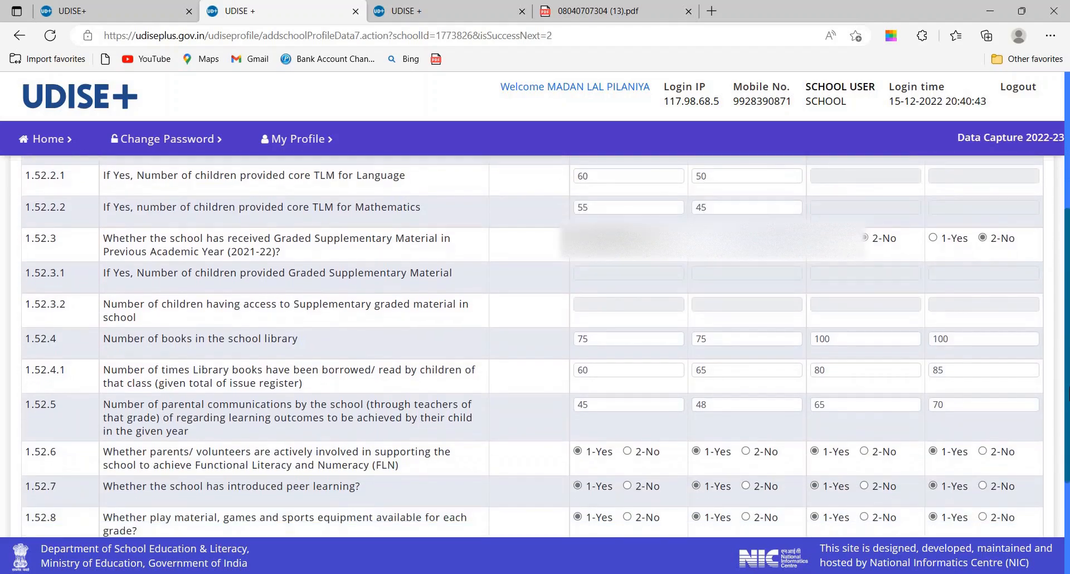
{"action": "scroll", "coordinate": [535, 346], "scroll_direction": "down", "scroll_amount": 3}
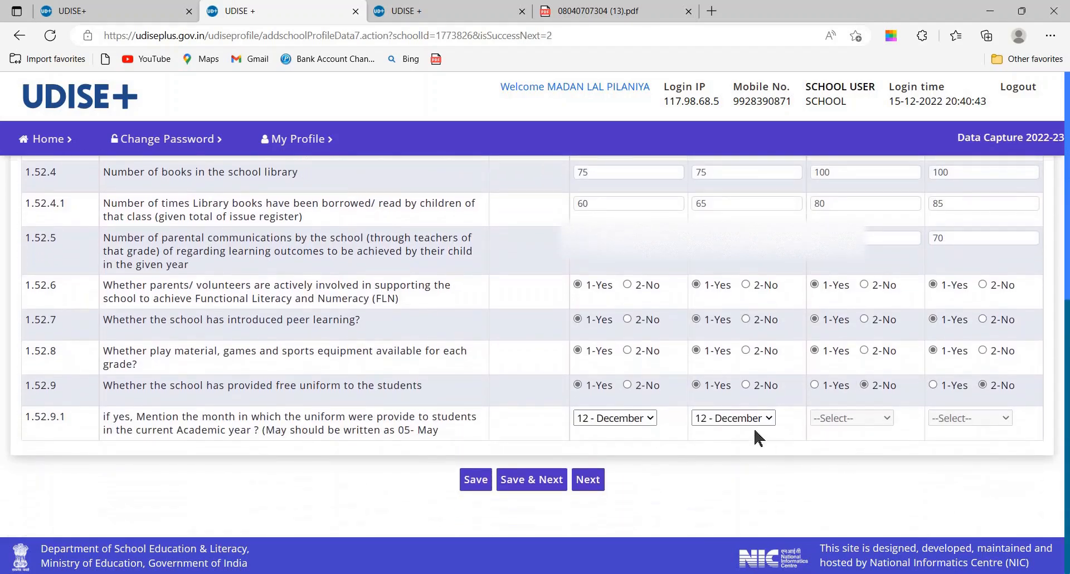
{"action": "left_click", "coordinate": [537, 482]}
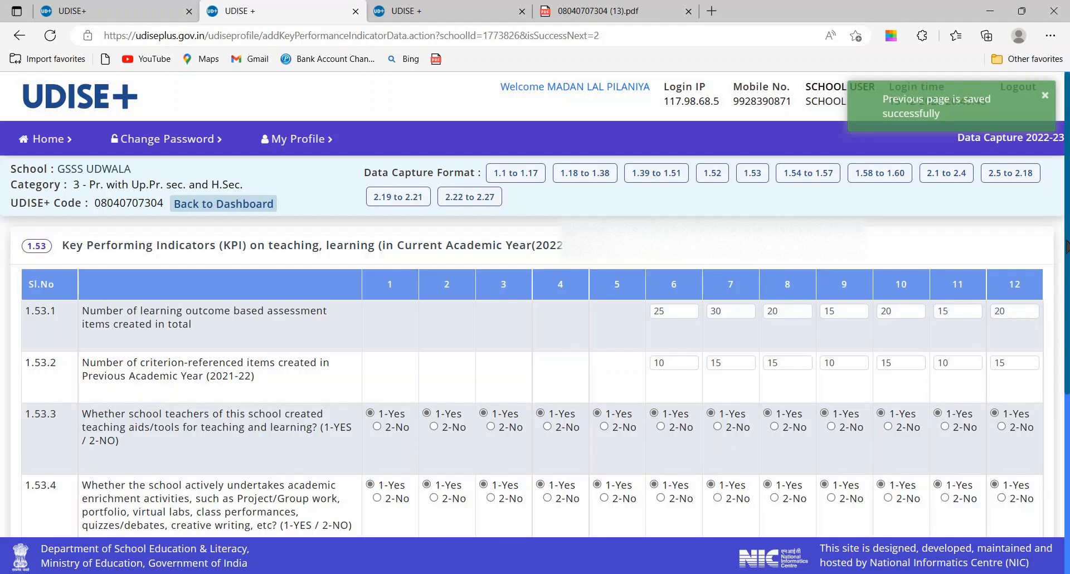
{"action": "left_click_drag", "start_coordinate": [1067, 247], "coordinate": [1068, 446]}
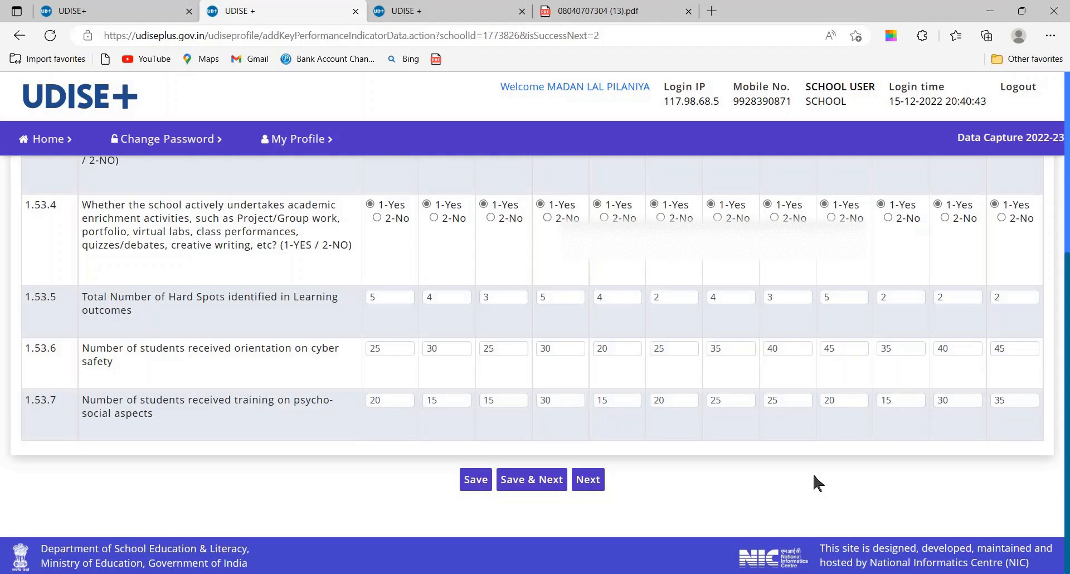
{"action": "left_click", "coordinate": [527, 480]}
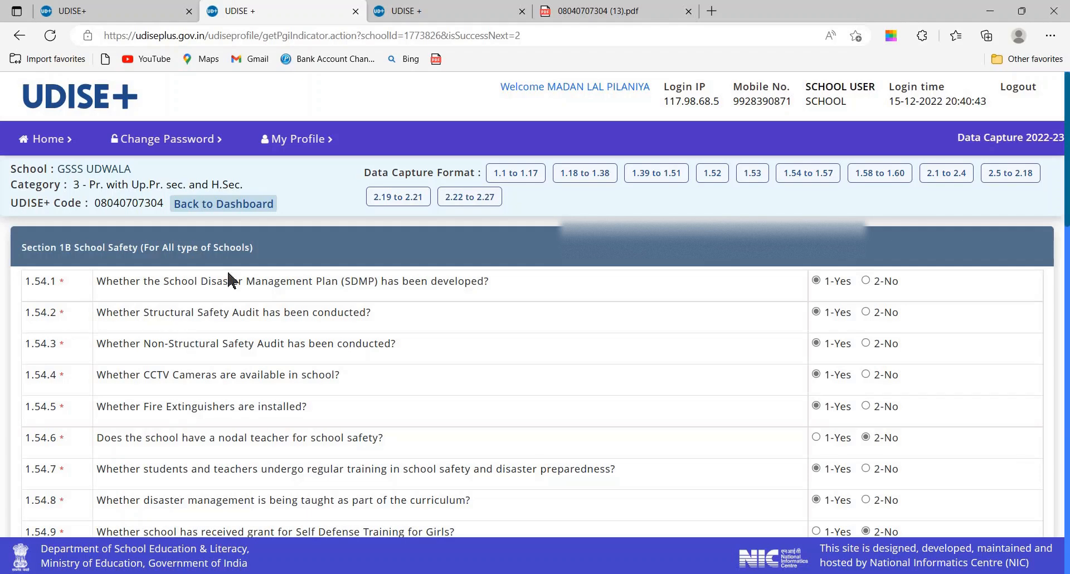
Consult the DCF PDF from item 1.52 through the school safety items 1.54 on page 12.
{"action": "left_click", "coordinate": [572, 10]}
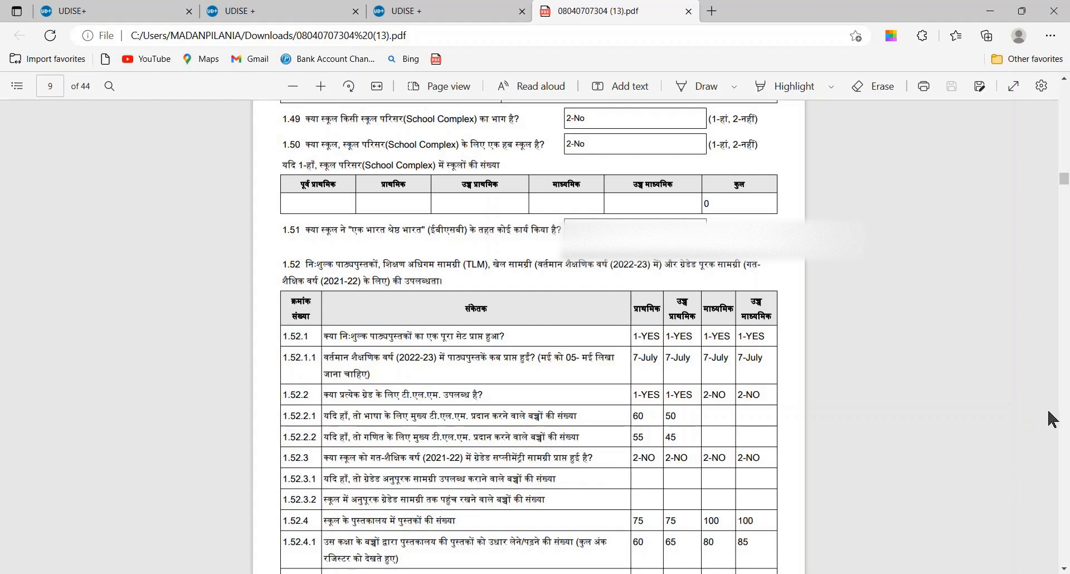
{"action": "scroll", "coordinate": [1065, 569], "scroll_direction": "down", "scroll_amount": 3}
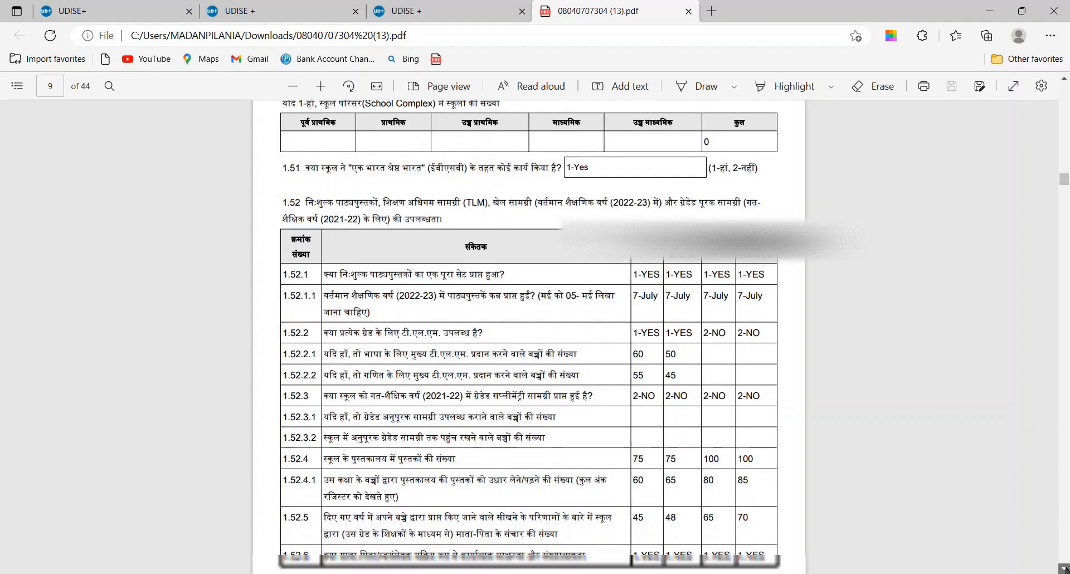
{"action": "scroll", "coordinate": [1065, 569], "scroll_direction": "down", "scroll_amount": 9}
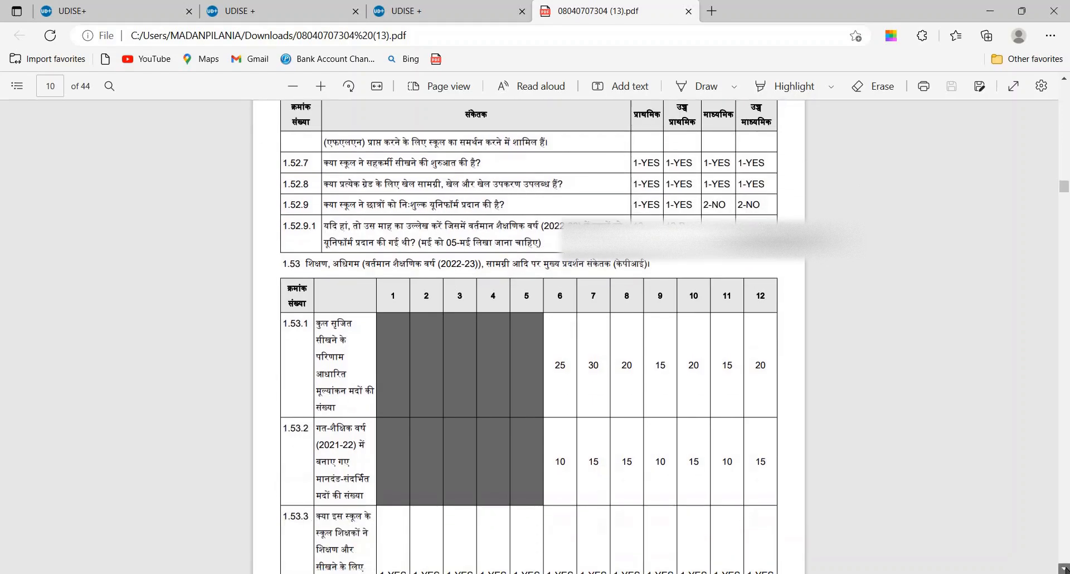
{"action": "scroll", "coordinate": [1064, 569], "scroll_direction": "down", "scroll_amount": 5}
{"action": "scroll", "coordinate": [1065, 569], "scroll_direction": "down", "scroll_amount": 19}
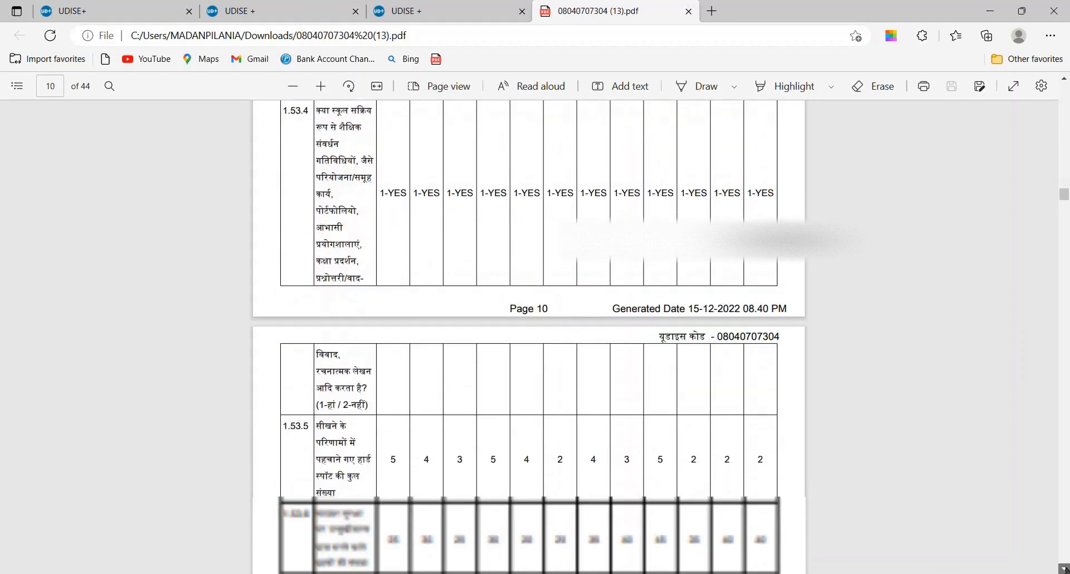
{"action": "scroll", "coordinate": [1064, 570], "scroll_direction": "down", "scroll_amount": 1}
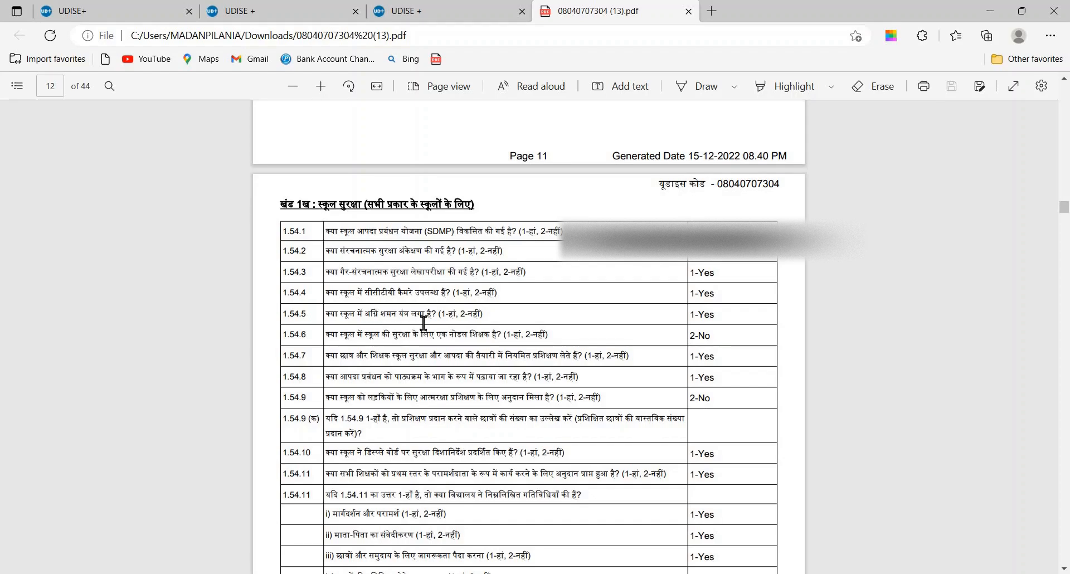
Return to the online form 1.54 to 1.57, review its safety, PGI and other indicators, and save it, continuing to form 1.58 to 1.60.
{"action": "left_click", "coordinate": [257, 13]}
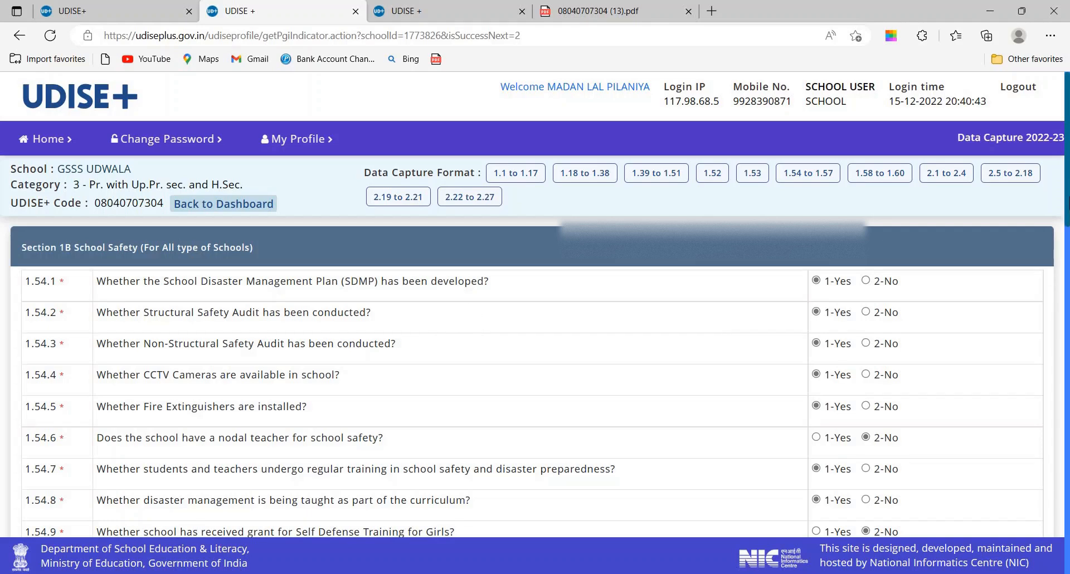
{"action": "scroll", "coordinate": [535, 345], "scroll_direction": "down", "scroll_amount": 6}
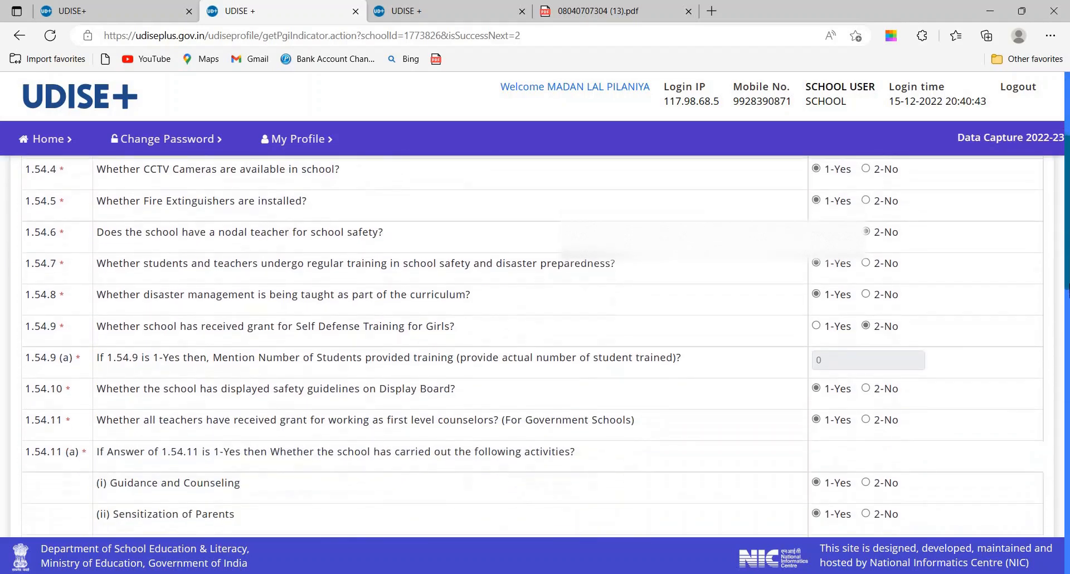
{"action": "scroll", "coordinate": [535, 346], "scroll_direction": "down", "scroll_amount": 10}
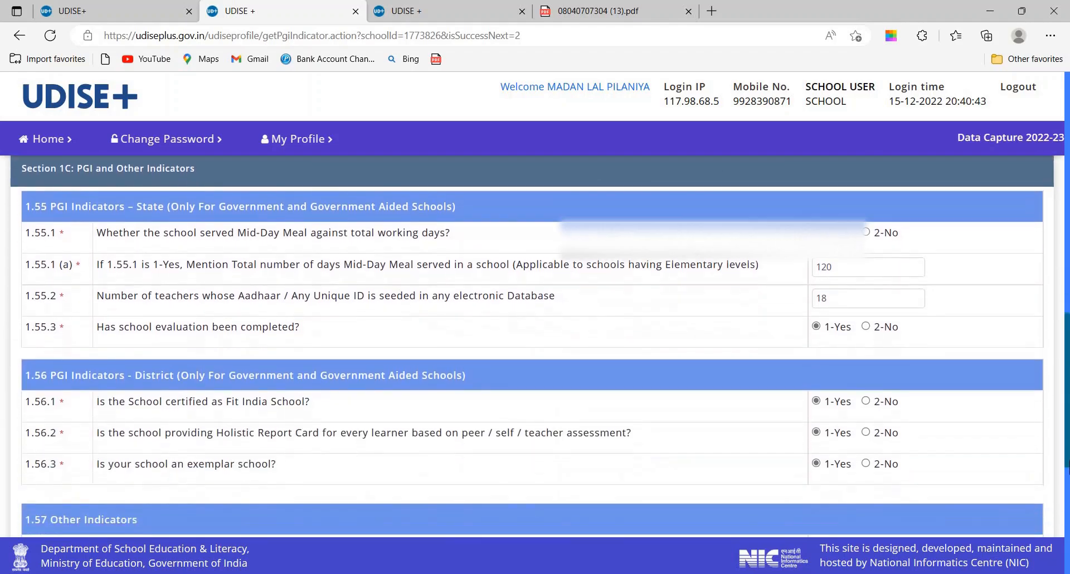
{"action": "scroll", "coordinate": [535, 346], "scroll_direction": "down", "scroll_amount": 4}
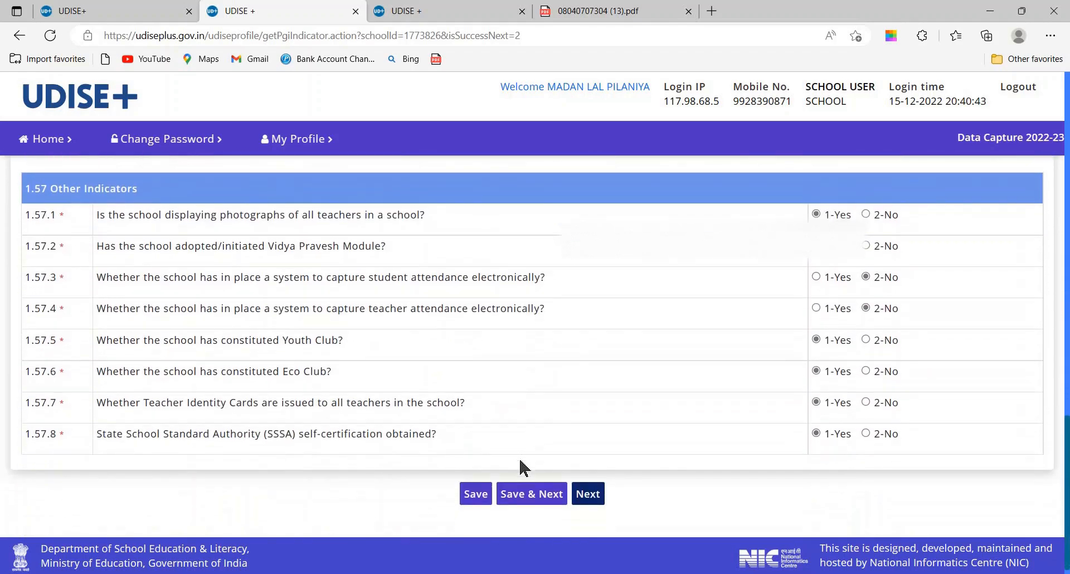
{"action": "left_click", "coordinate": [537, 498]}
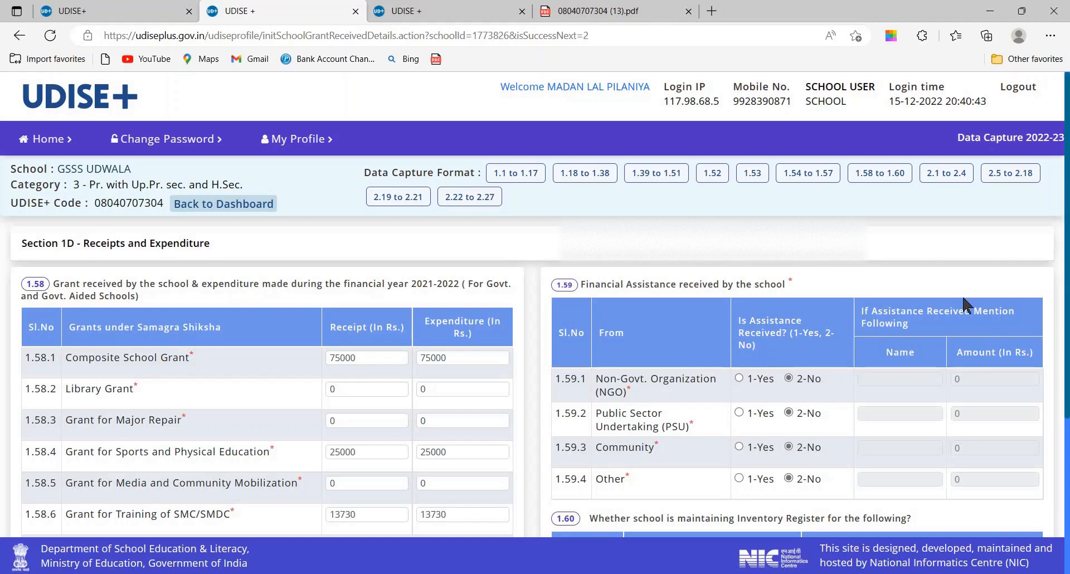
Review and save form 1.58 to 1.60 on receipts and expenditure and form 2.1 to 2.4 on buildings and classrooms, continuing to Toilet Facility.
{"action": "scroll", "coordinate": [538, 329], "scroll_direction": "down", "scroll_amount": 4}
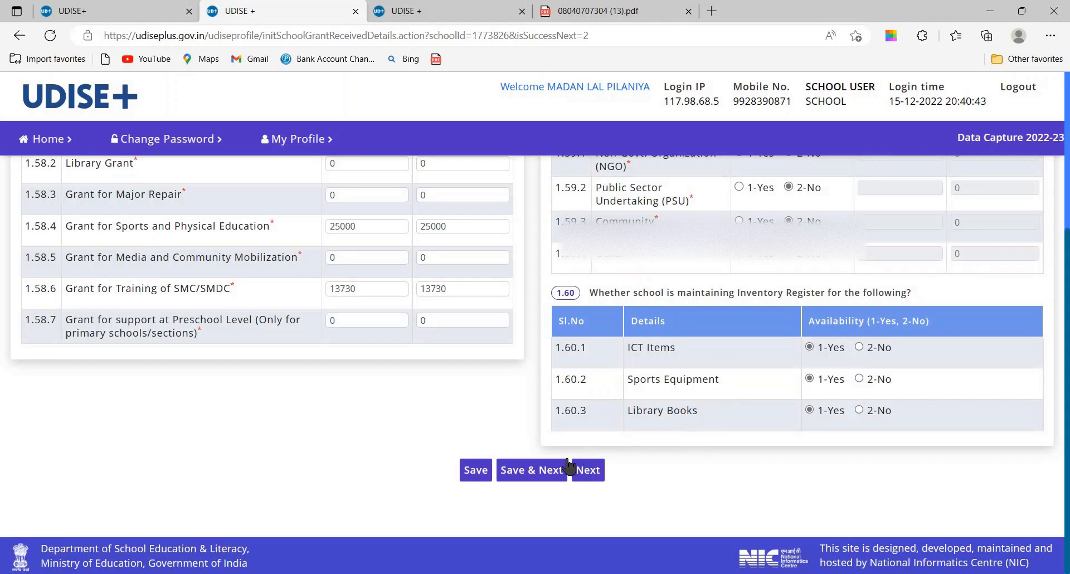
{"action": "left_click", "coordinate": [546, 468]}
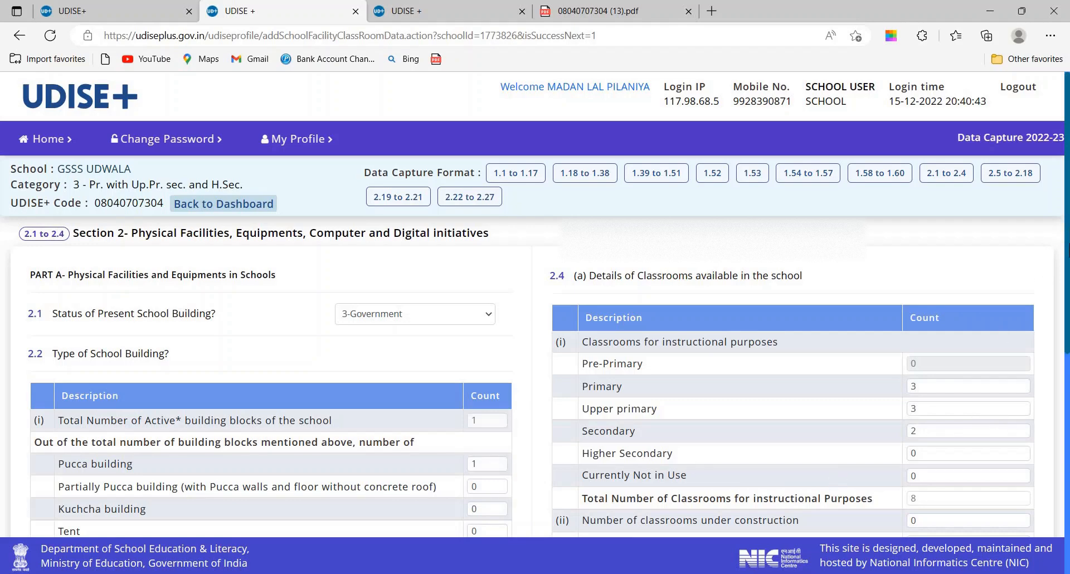
{"action": "scroll", "coordinate": [535, 346], "scroll_direction": "down", "scroll_amount": 6}
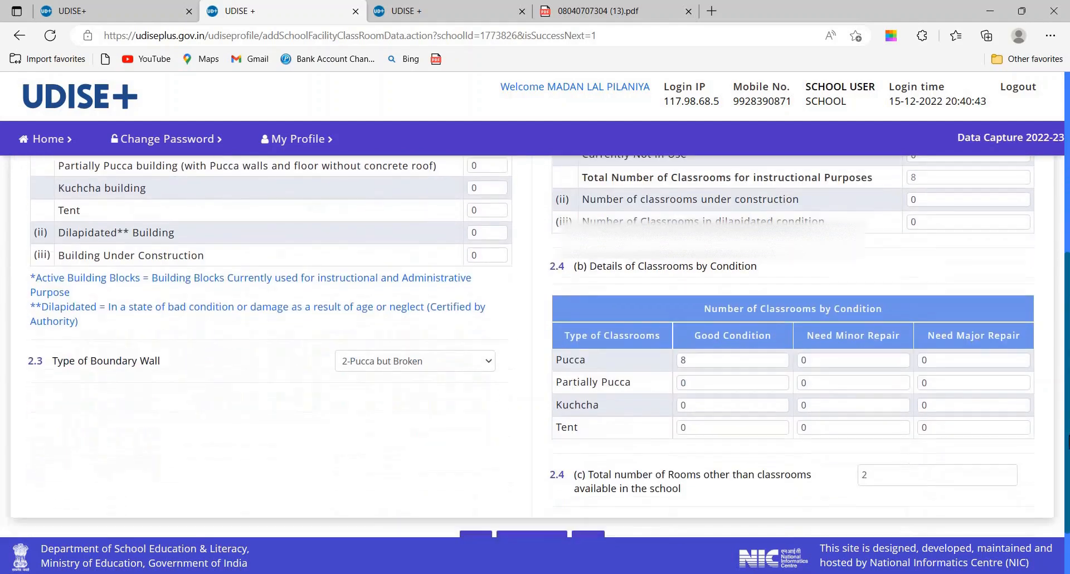
{"action": "scroll", "coordinate": [762, 445], "scroll_direction": "down", "scroll_amount": 2}
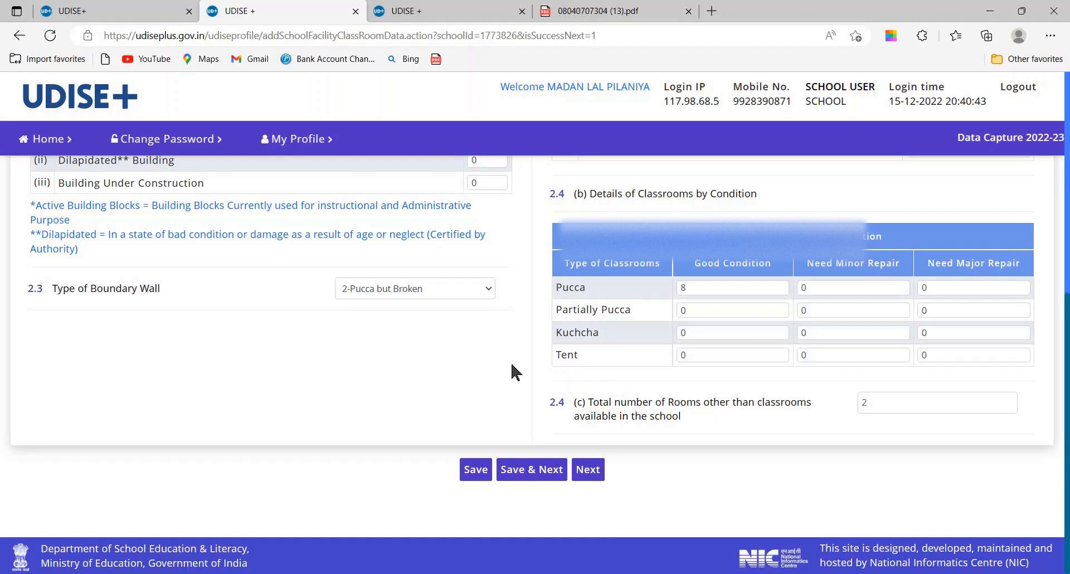
{"action": "left_click", "coordinate": [527, 471]}
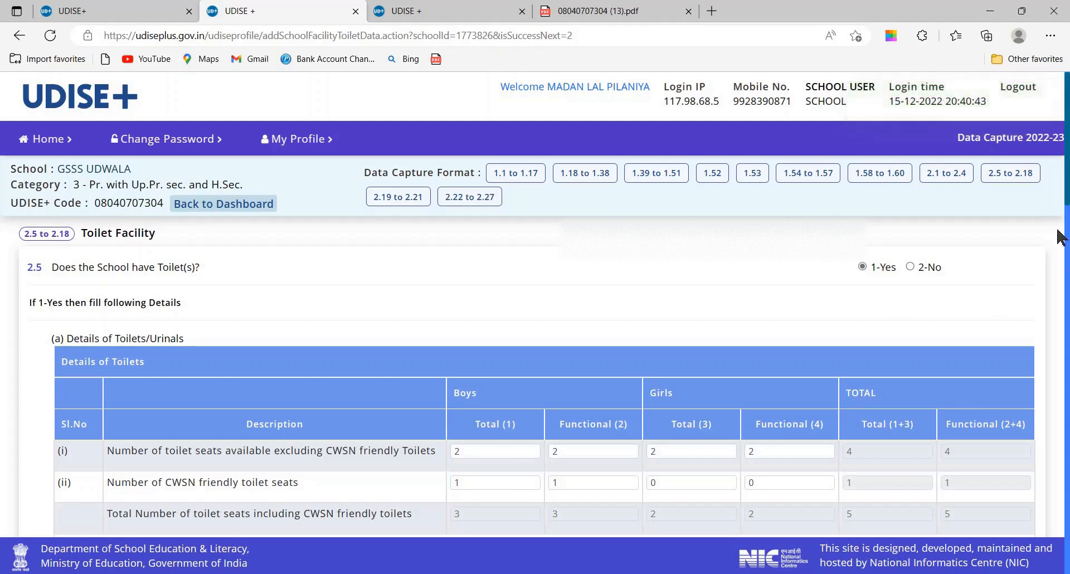
Review form 2.5 to 2.18, from toilets and drinking water to library and furniture, and save it, continuing to form 2.19 to 2.21.
{"action": "left_click", "coordinate": [1067, 245]}
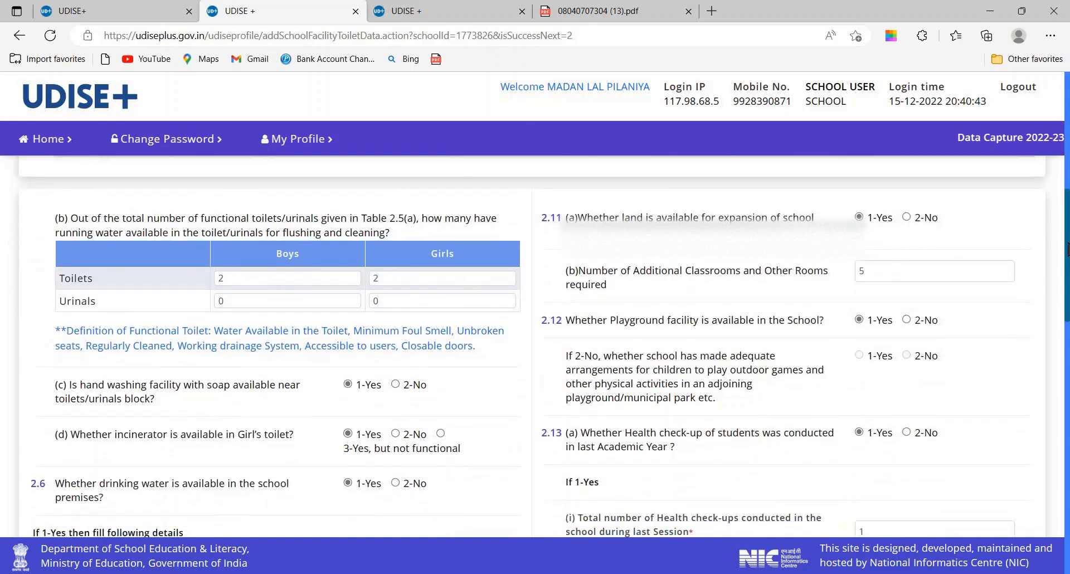
{"action": "scroll", "coordinate": [550, 346], "scroll_direction": "down", "scroll_amount": 12}
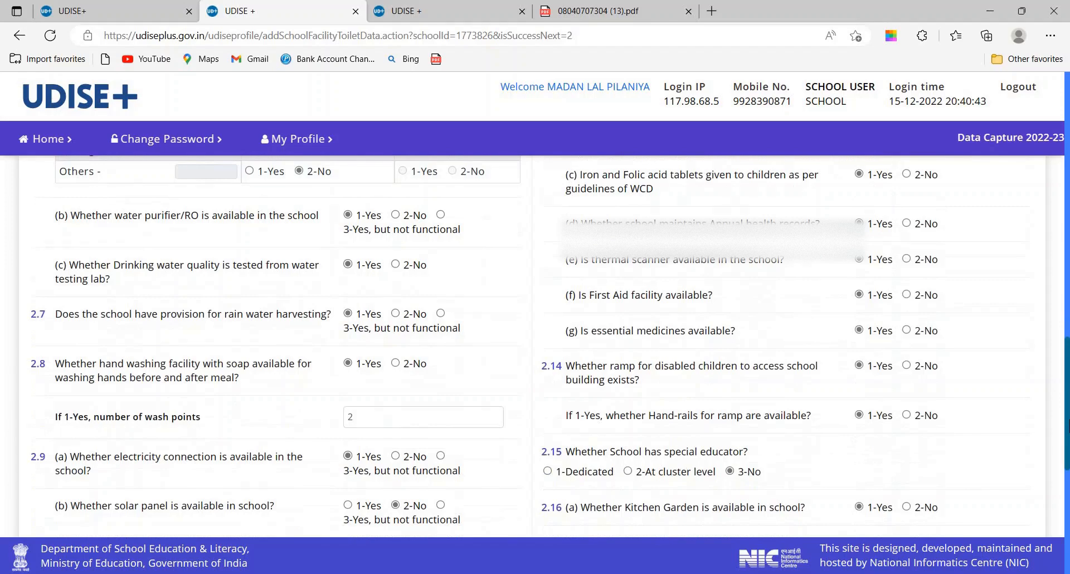
{"action": "scroll", "coordinate": [841, 306], "scroll_direction": "down", "scroll_amount": 4}
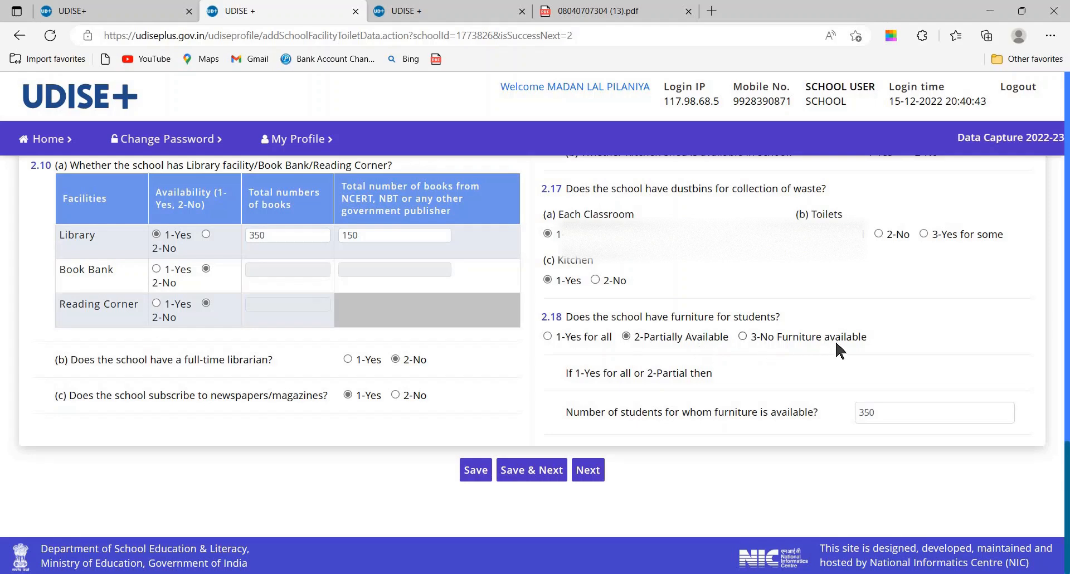
{"action": "left_click", "coordinate": [535, 471]}
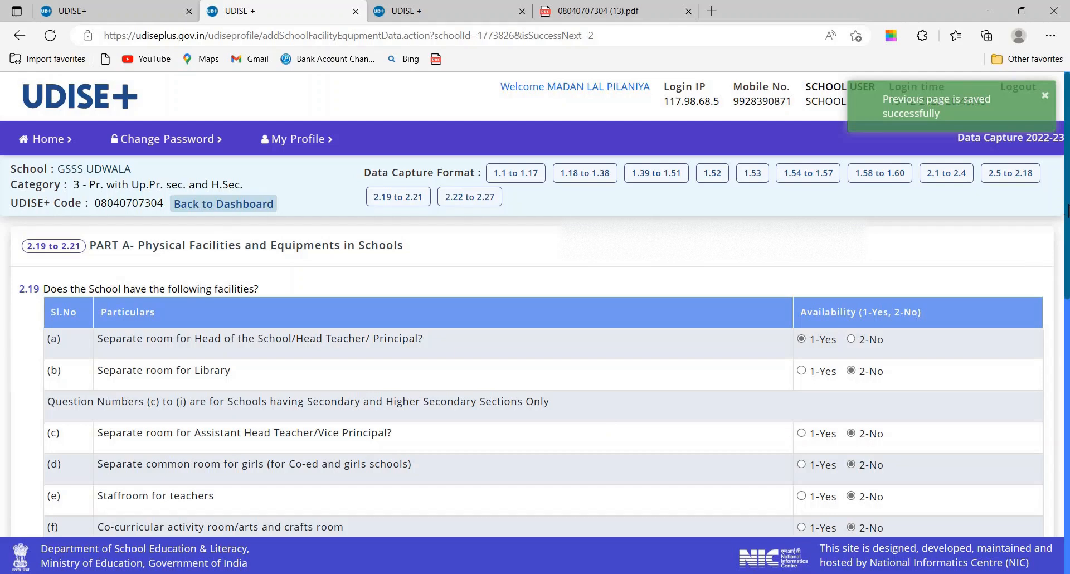
Review form 2.19 to 2.21 on school facilities, laboratories and equipment and save it, continuing to form 2.22 to 2.27.
{"action": "scroll", "coordinate": [535, 345], "scroll_direction": "down", "scroll_amount": 2}
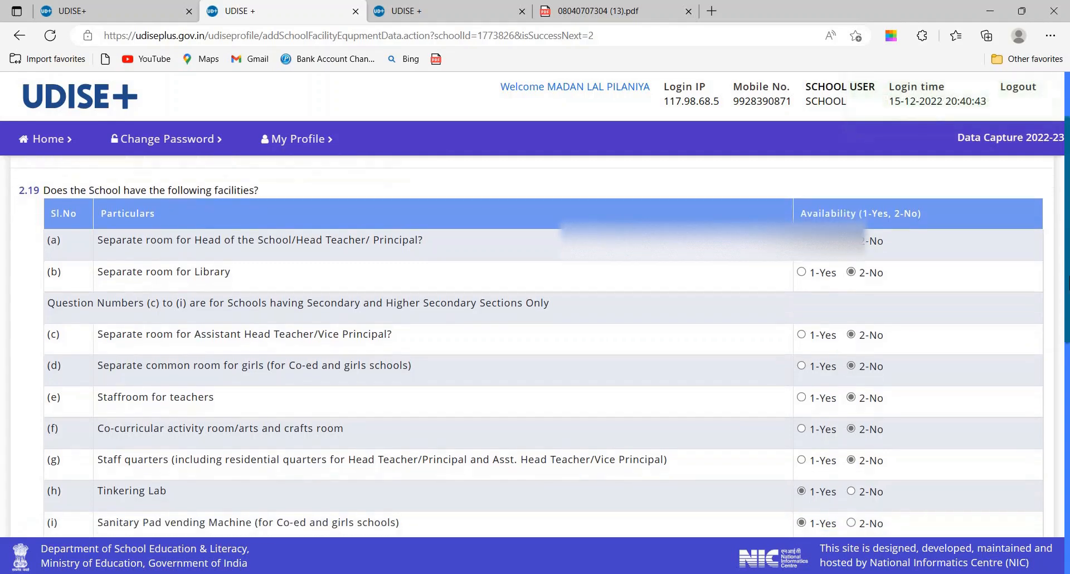
{"action": "scroll", "coordinate": [535, 345], "scroll_direction": "down", "scroll_amount": 2}
{"action": "scroll", "coordinate": [535, 346], "scroll_direction": "down", "scroll_amount": 1}
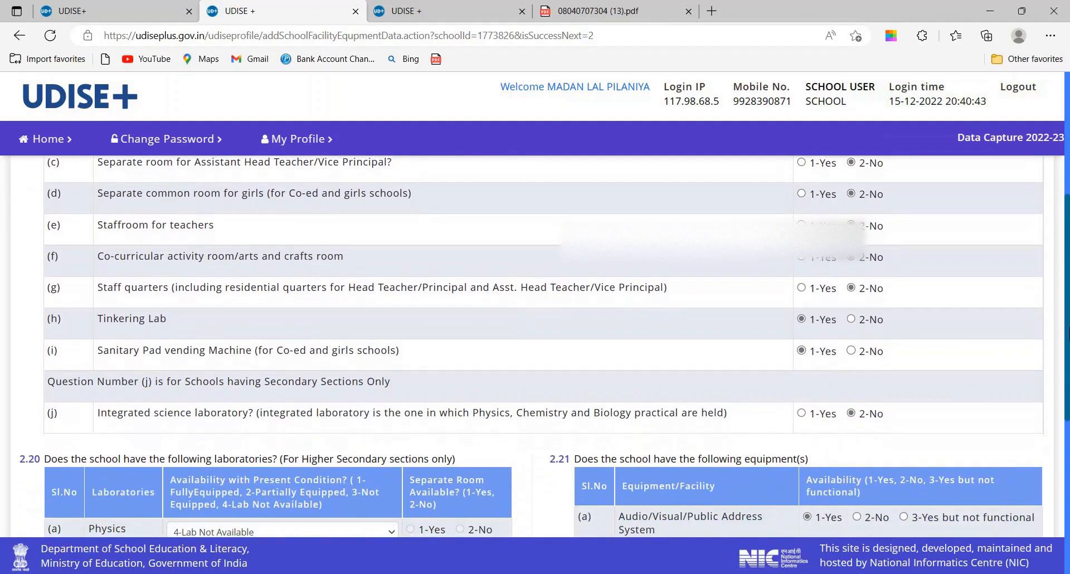
{"action": "scroll", "coordinate": [1042, 290], "scroll_direction": "up", "scroll_amount": 2}
{"action": "scroll", "coordinate": [1040, 276], "scroll_direction": "down", "scroll_amount": 1}
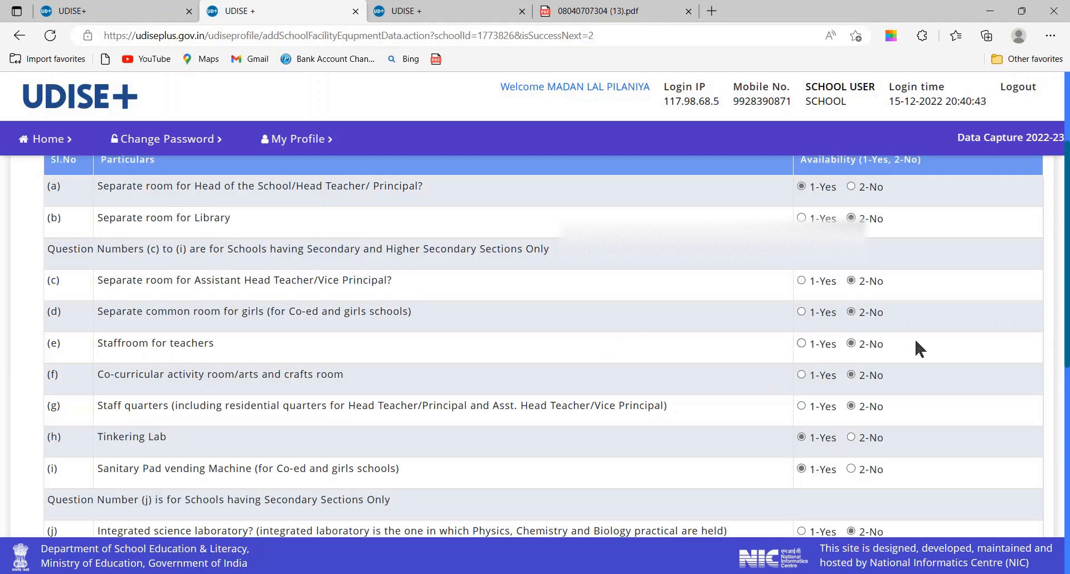
{"action": "scroll", "coordinate": [545, 346], "scroll_direction": "down", "scroll_amount": 5}
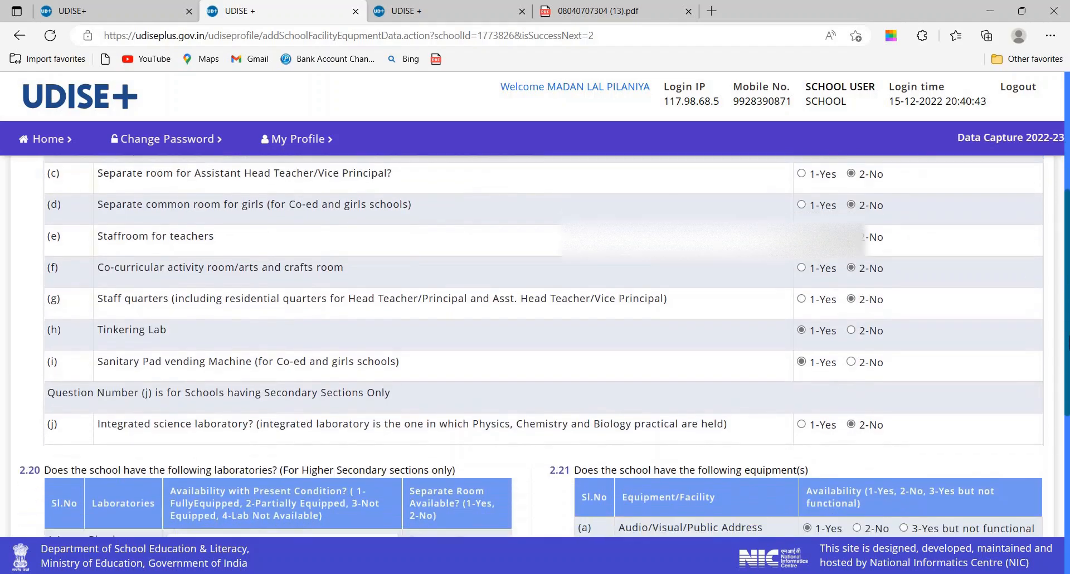
{"action": "scroll", "coordinate": [1068, 397], "scroll_direction": "down", "scroll_amount": 4}
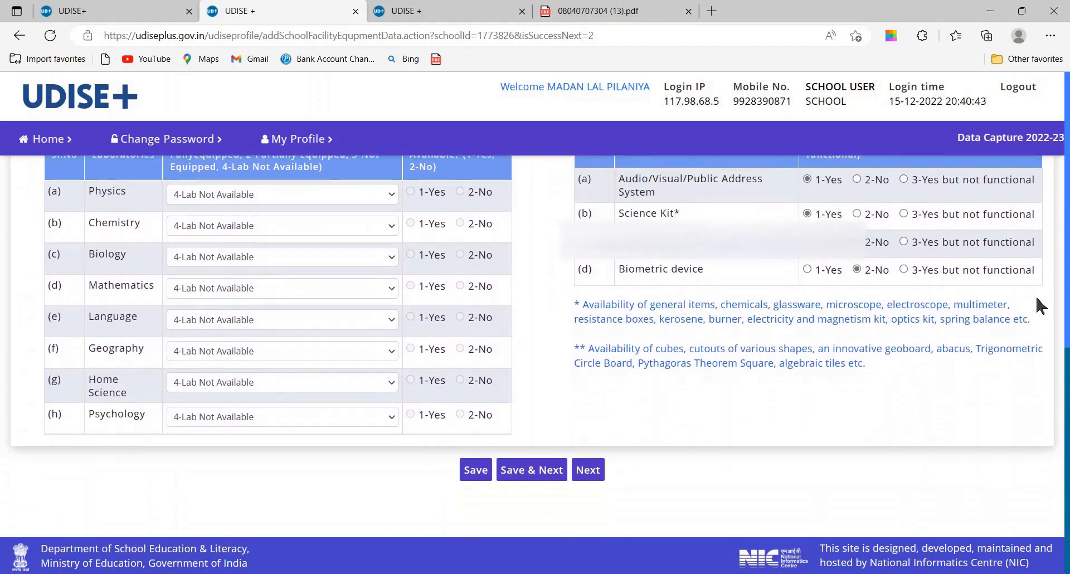
{"action": "scroll", "coordinate": [1068, 312], "scroll_direction": "up", "scroll_amount": 8}
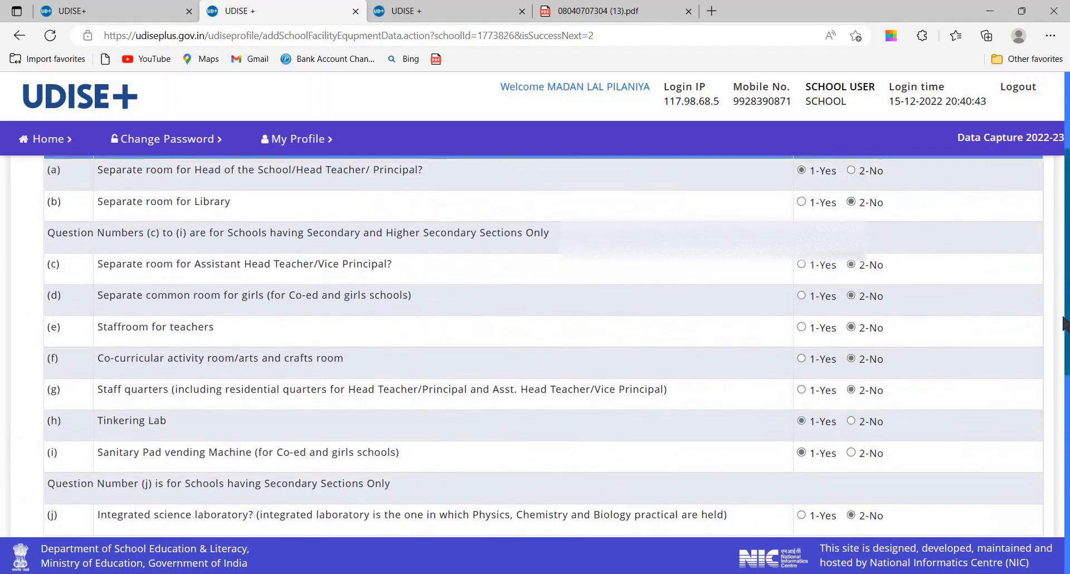
{"action": "scroll", "coordinate": [953, 425], "scroll_direction": "down", "scroll_amount": 7}
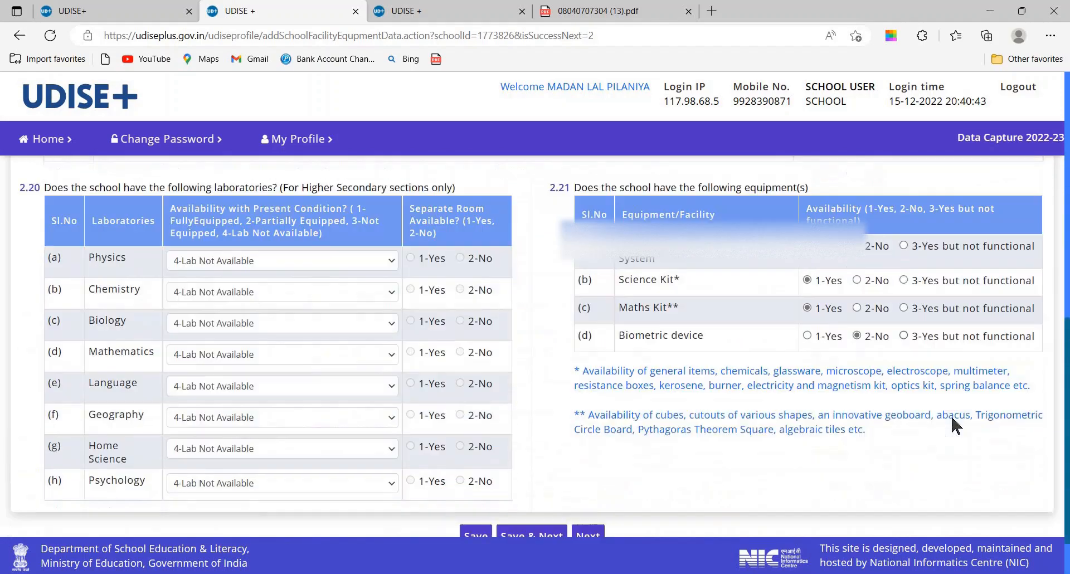
{"action": "left_click", "coordinate": [538, 471]}
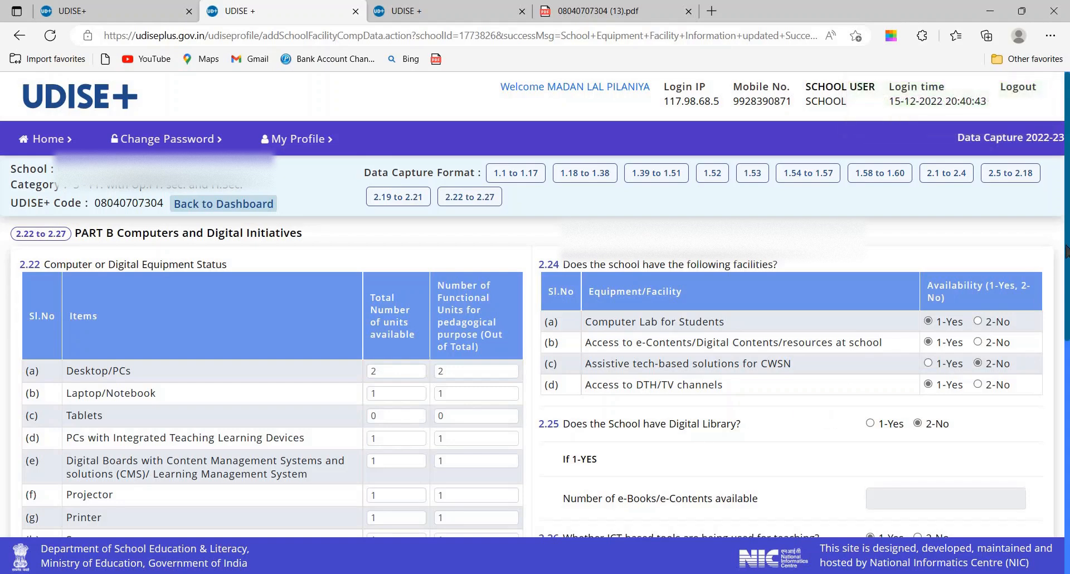
Review form 2.22 to 2.27 on digital equipment, internet facility and ICT lab, and save it.
{"action": "scroll", "coordinate": [535, 334], "scroll_direction": "down", "scroll_amount": 2}
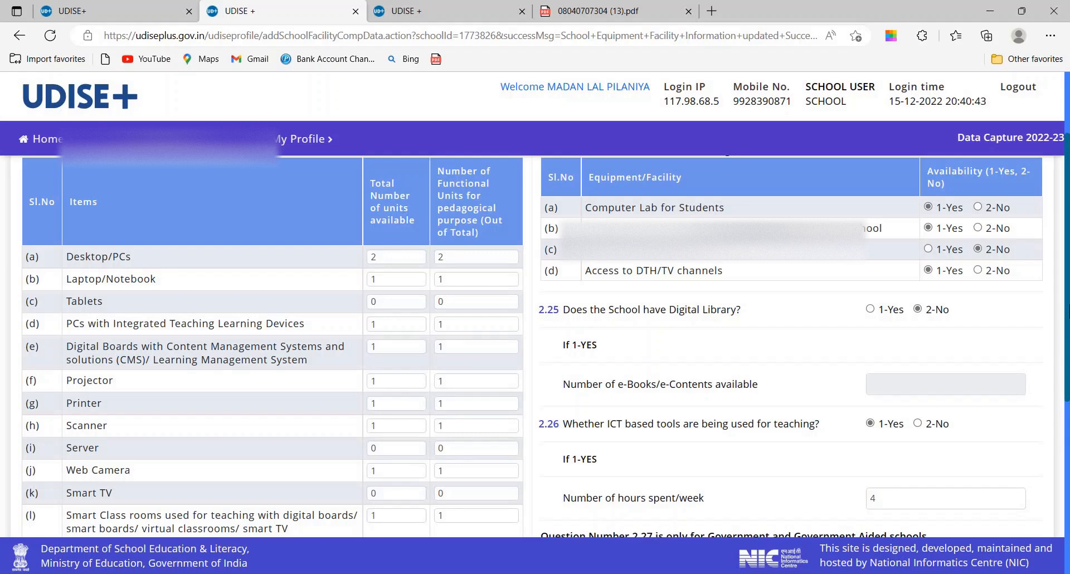
{"action": "scroll", "coordinate": [749, 480], "scroll_direction": "down", "scroll_amount": 6}
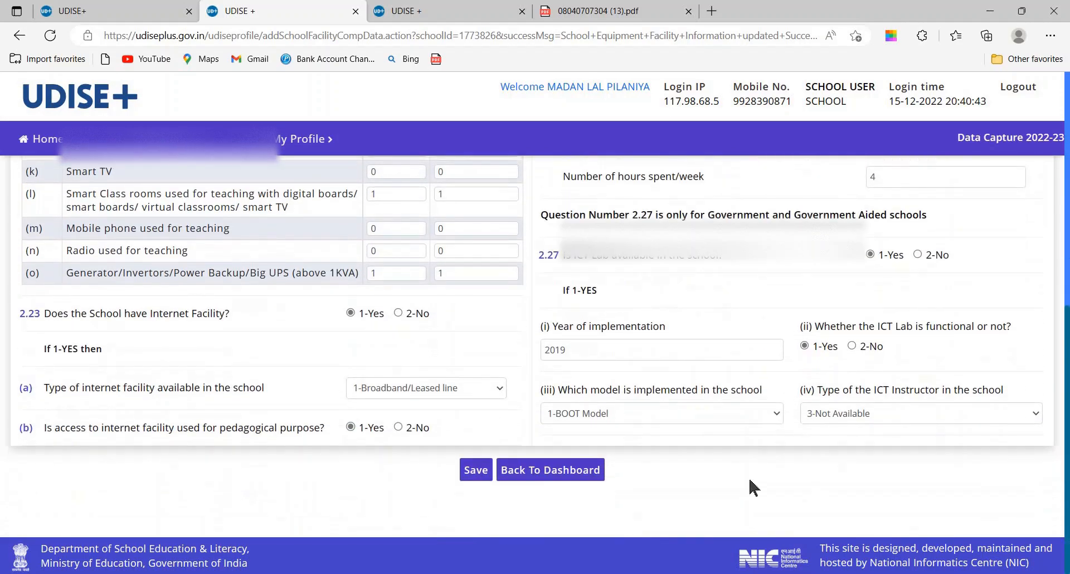
{"action": "left_click", "coordinate": [474, 470]}
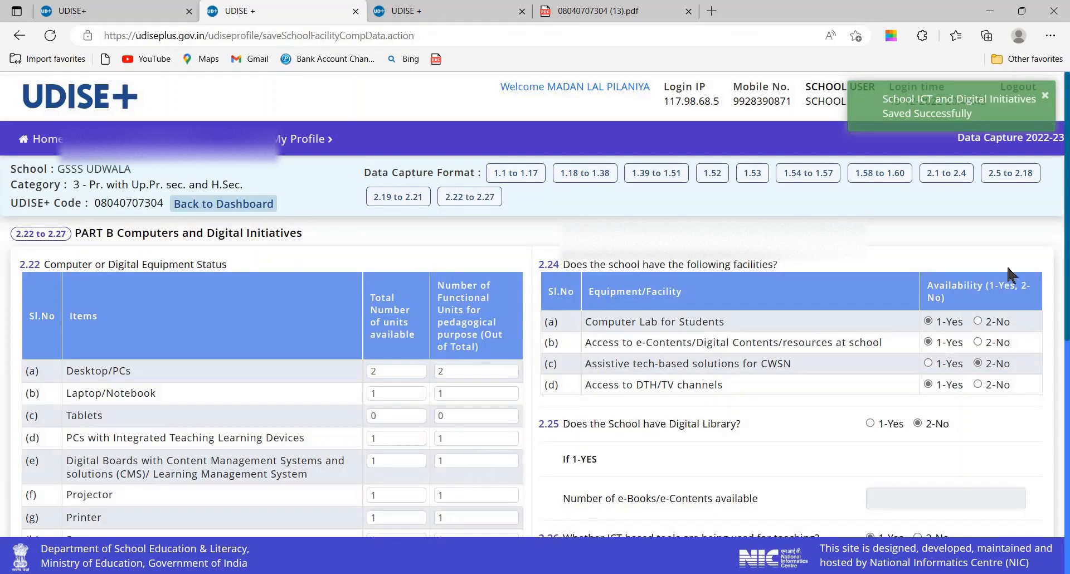
Return to the school dashboard and check the status of every form in Sections 1 and 2.
{"action": "scroll", "coordinate": [535, 342], "scroll_direction": "down", "scroll_amount": 8}
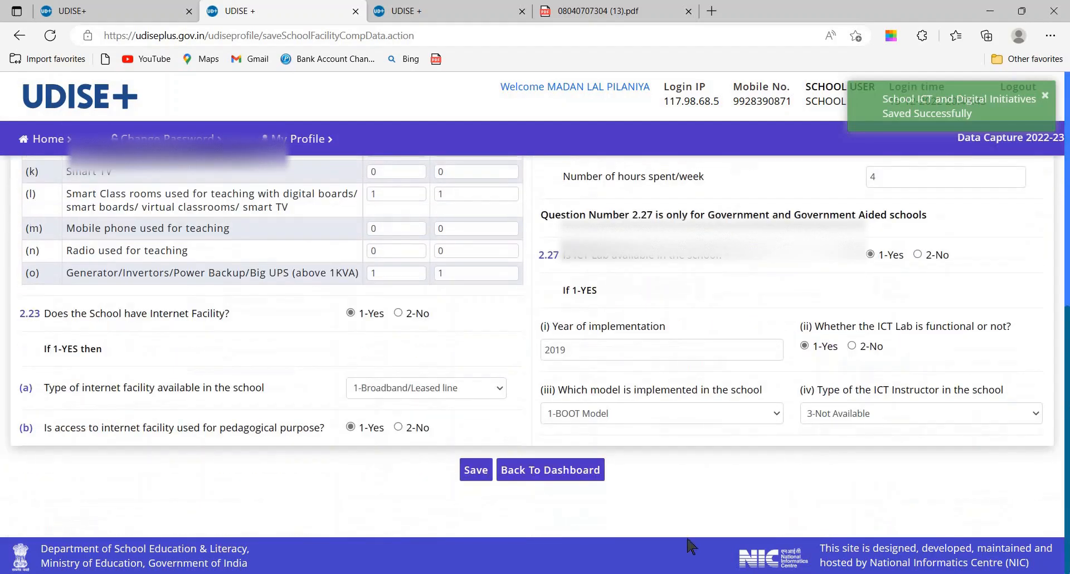
{"action": "left_click", "coordinate": [546, 479]}
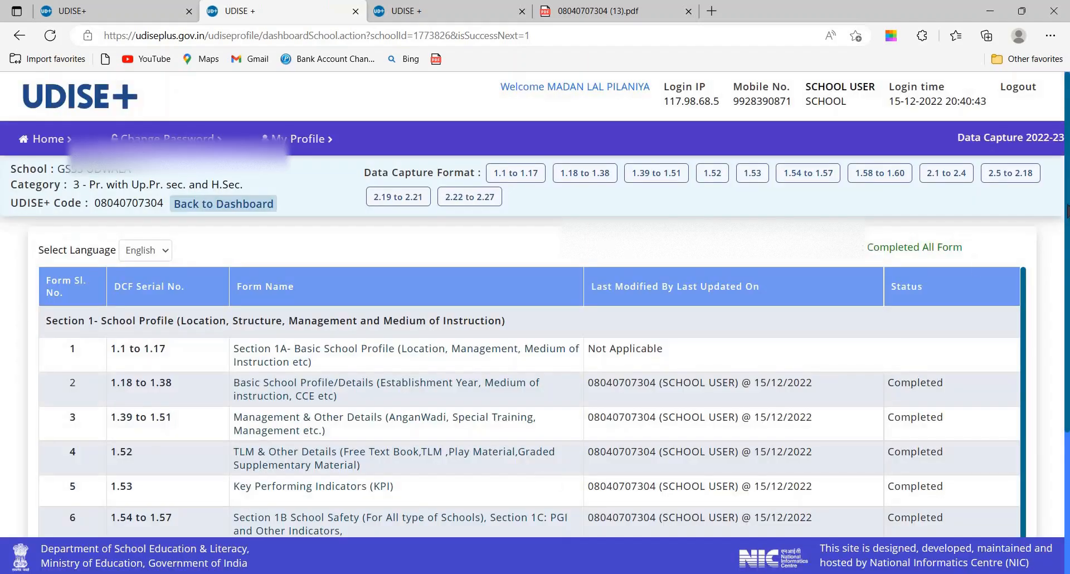
{"action": "scroll", "coordinate": [535, 335], "scroll_direction": "down", "scroll_amount": 4}
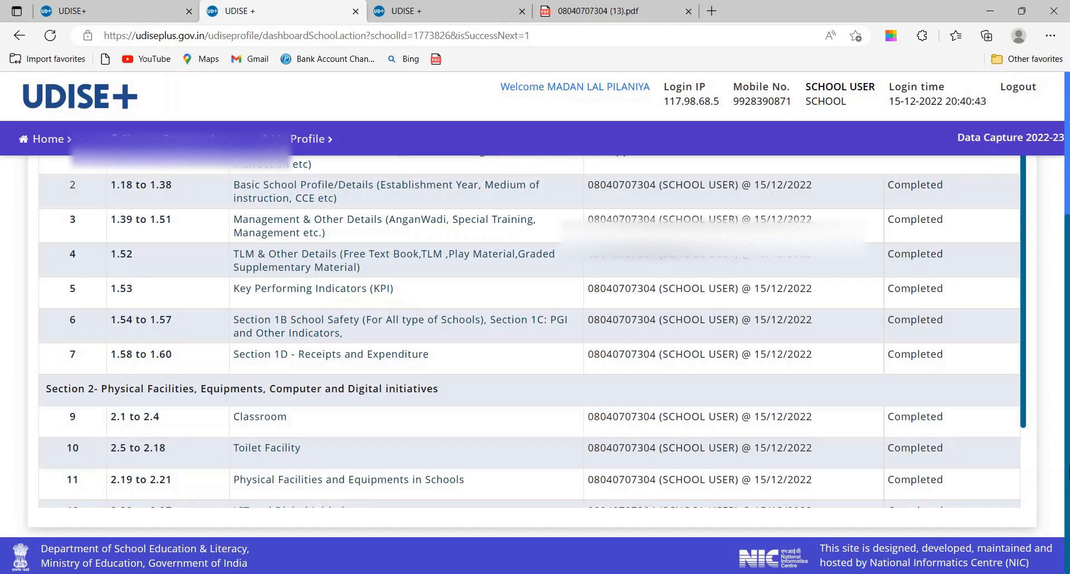
{"action": "scroll", "coordinate": [1025, 365], "scroll_direction": "down", "scroll_amount": 1}
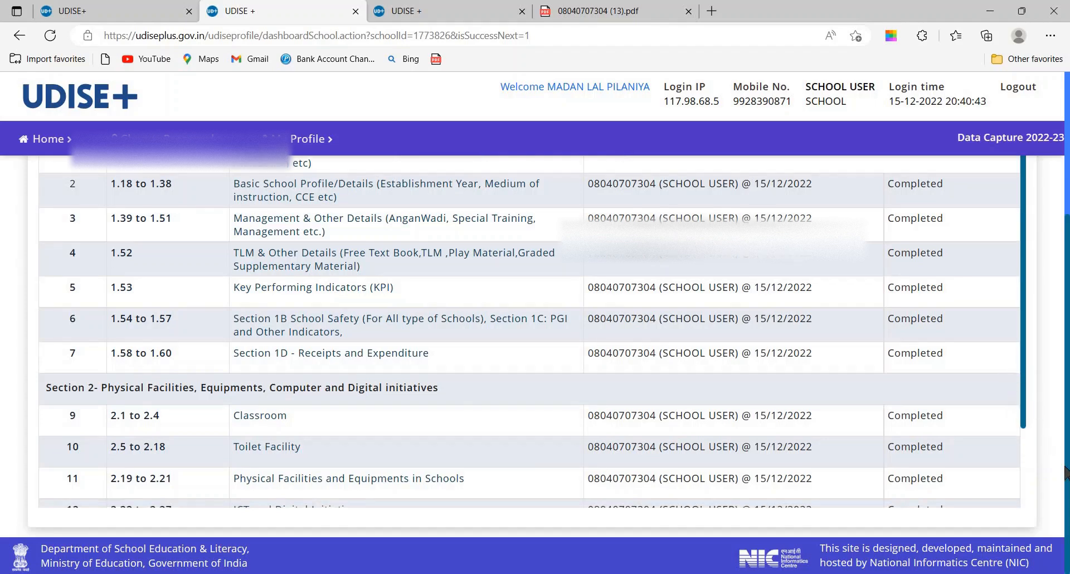
{"action": "scroll", "coordinate": [1066, 473], "scroll_direction": "down", "scroll_amount": 2}
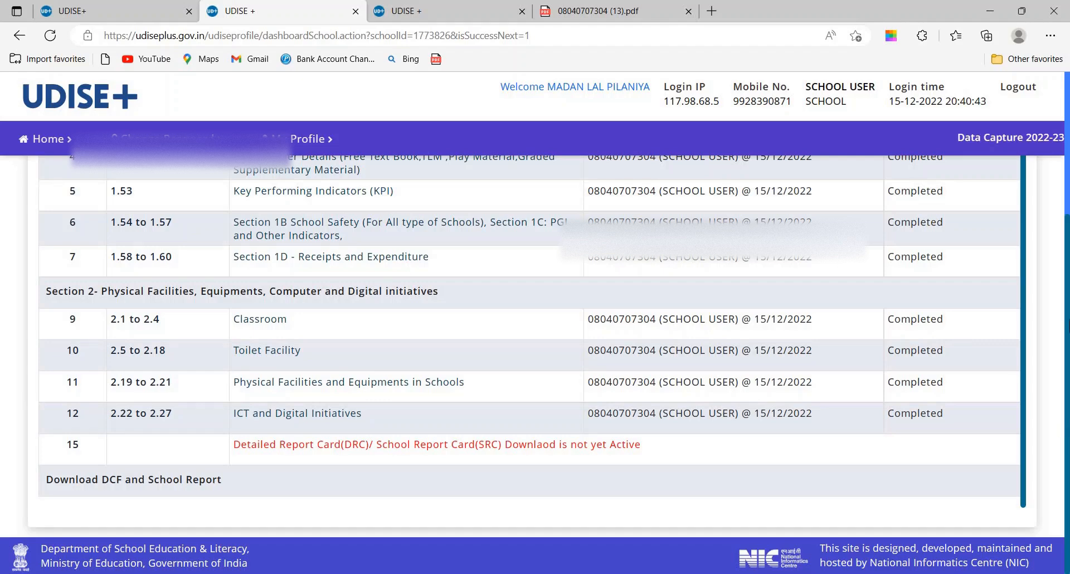
Return from the school dashboard to the Profile & Facility home page and open the Teacher module.
{"action": "scroll", "coordinate": [530, 346], "scroll_direction": "up", "scroll_amount": 4}
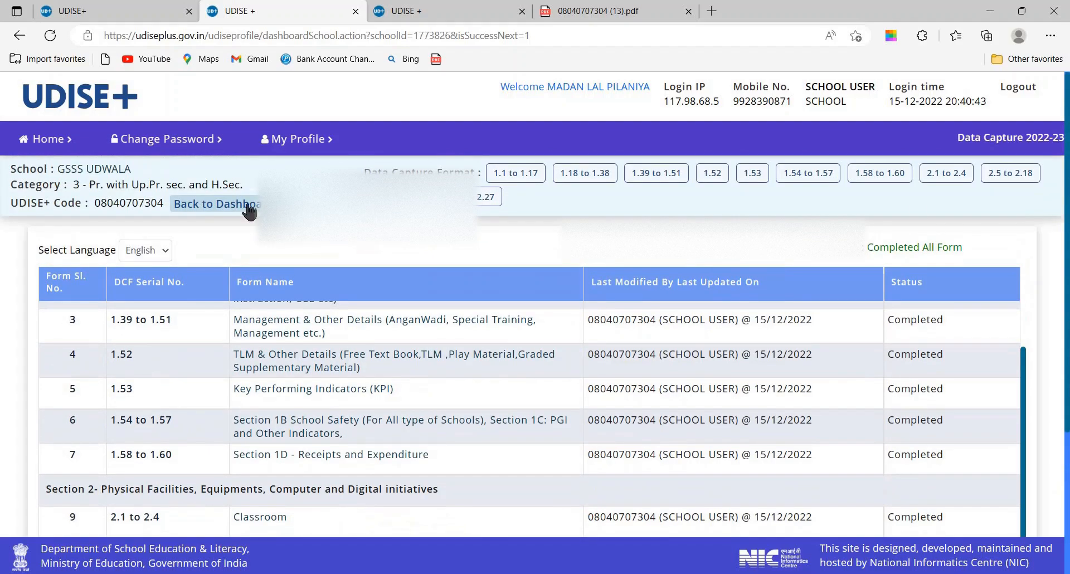
{"action": "left_click", "coordinate": [231, 207]}
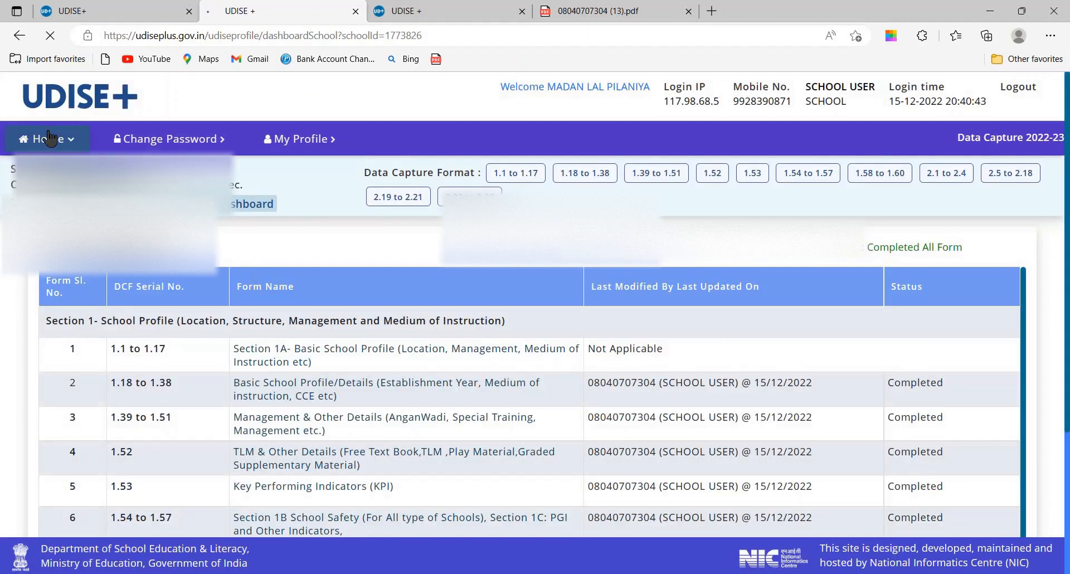
{"action": "left_click", "coordinate": [49, 138]}
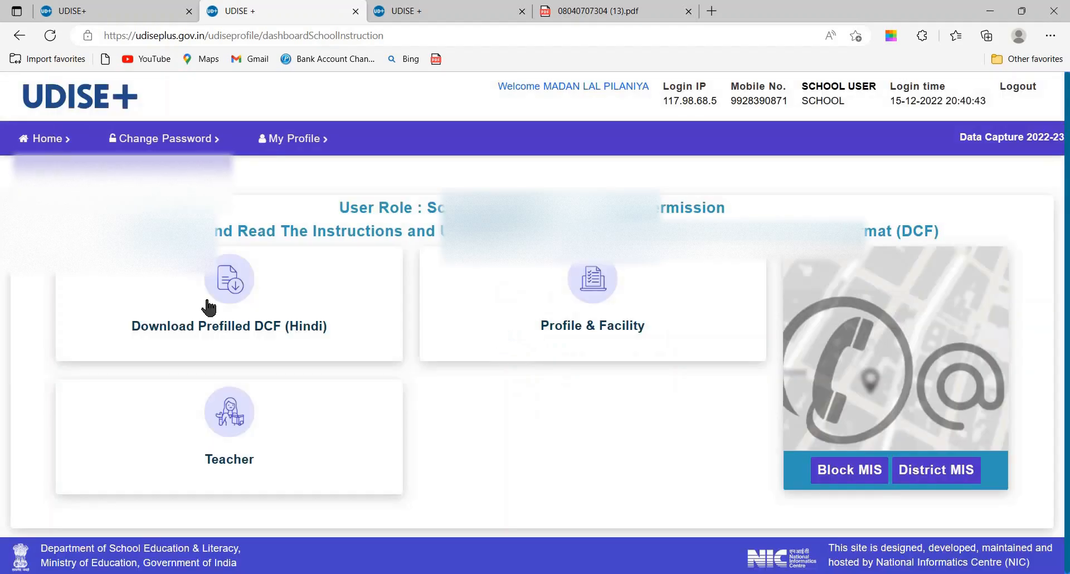
{"action": "left_click", "coordinate": [234, 430]}
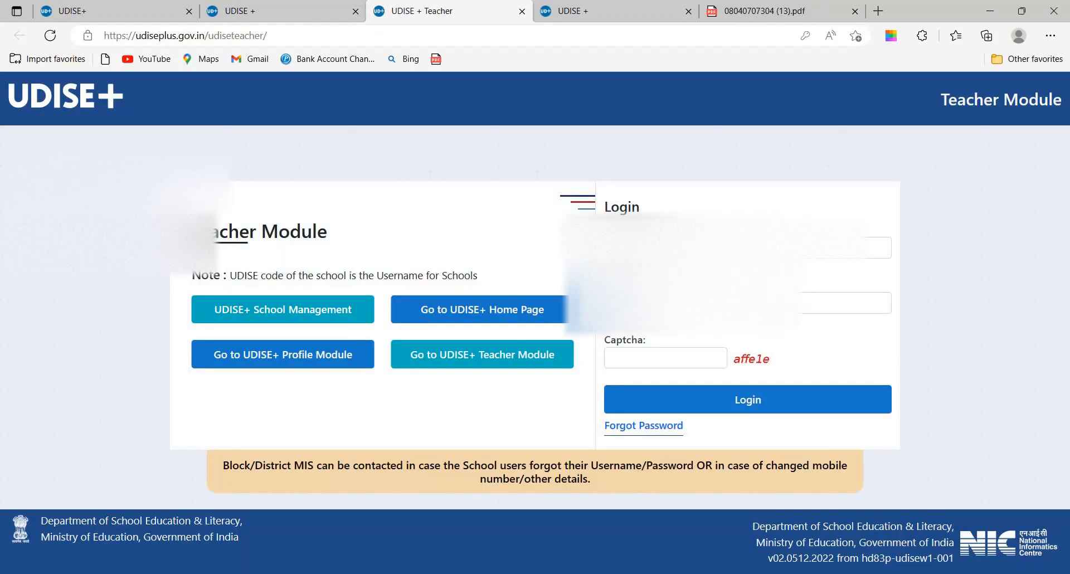
Log in to the Teacher module with the saved school username and password, filling in the captcha.
{"action": "left_click", "coordinate": [657, 247]}
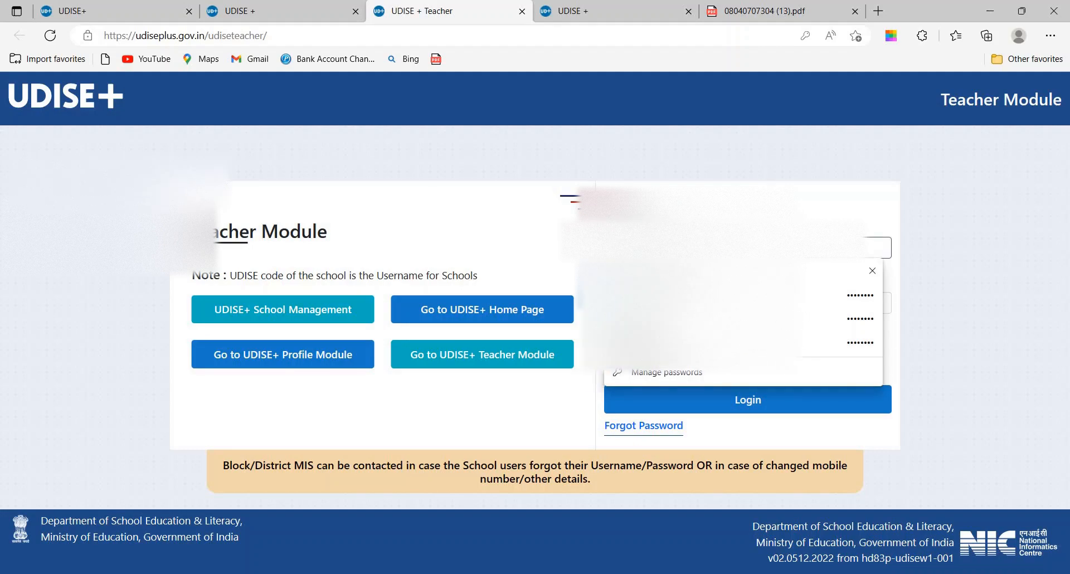
{"action": "left_click", "coordinate": [697, 295]}
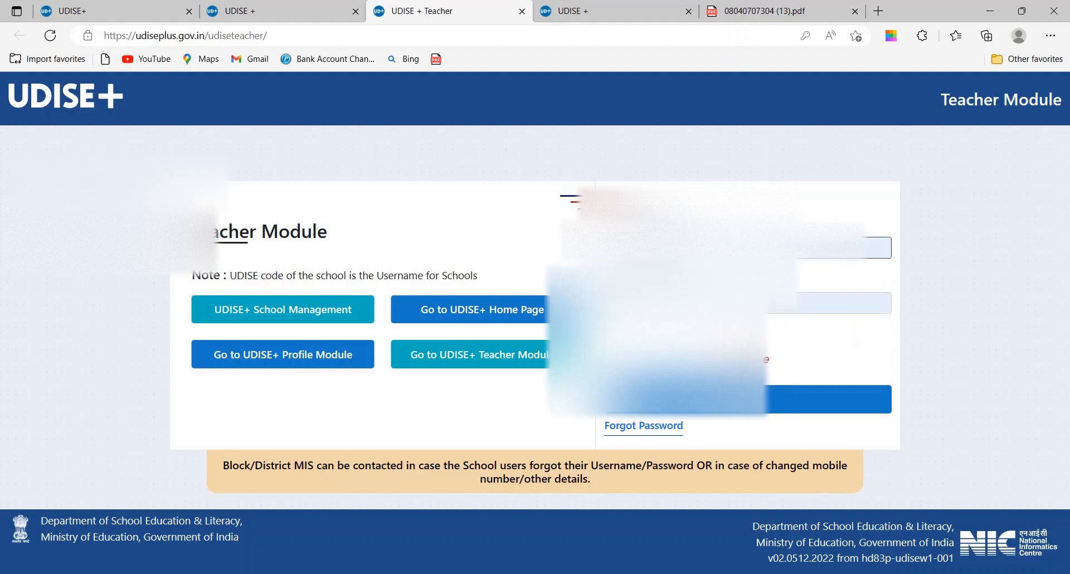
{"action": "left_click", "coordinate": [658, 354]}
{"action": "left_click", "coordinate": [660, 402]}
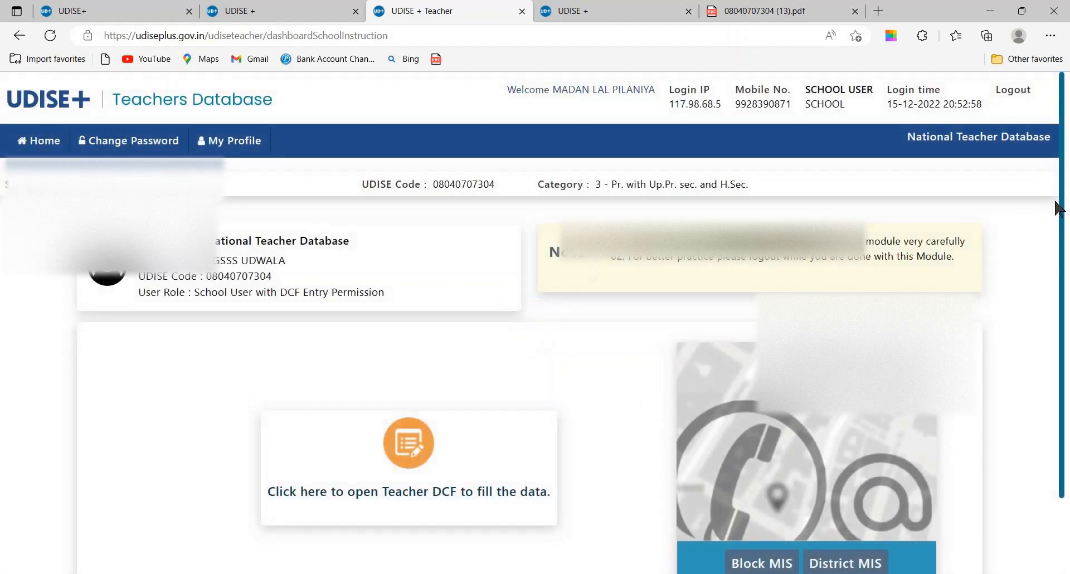
Open the Teacher DCF and show the full list of teaching staff in position.
{"action": "scroll", "coordinate": [1069, 254], "scroll_direction": "down", "scroll_amount": 2}
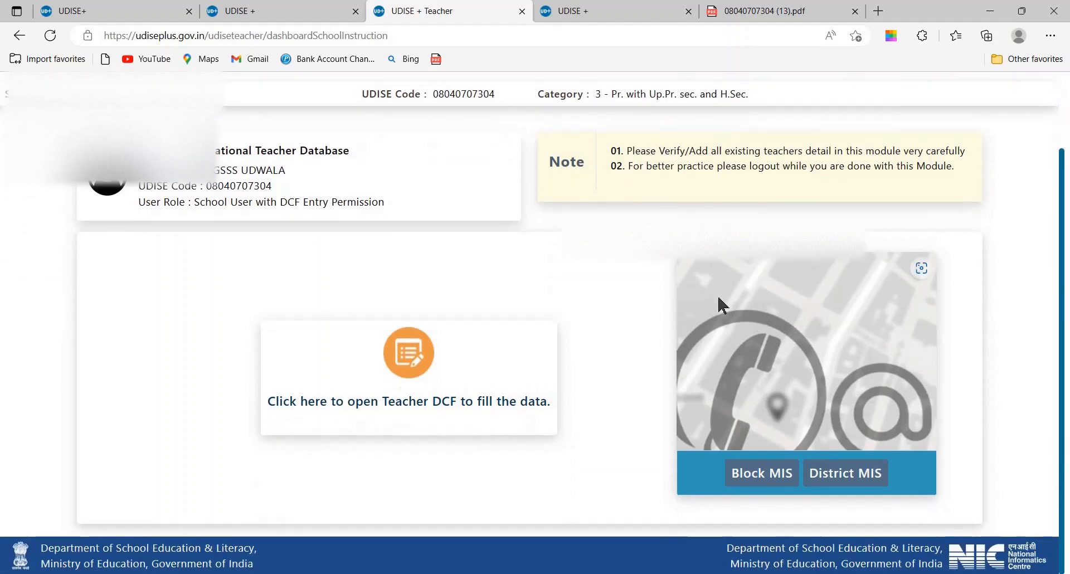
{"action": "left_click", "coordinate": [413, 369]}
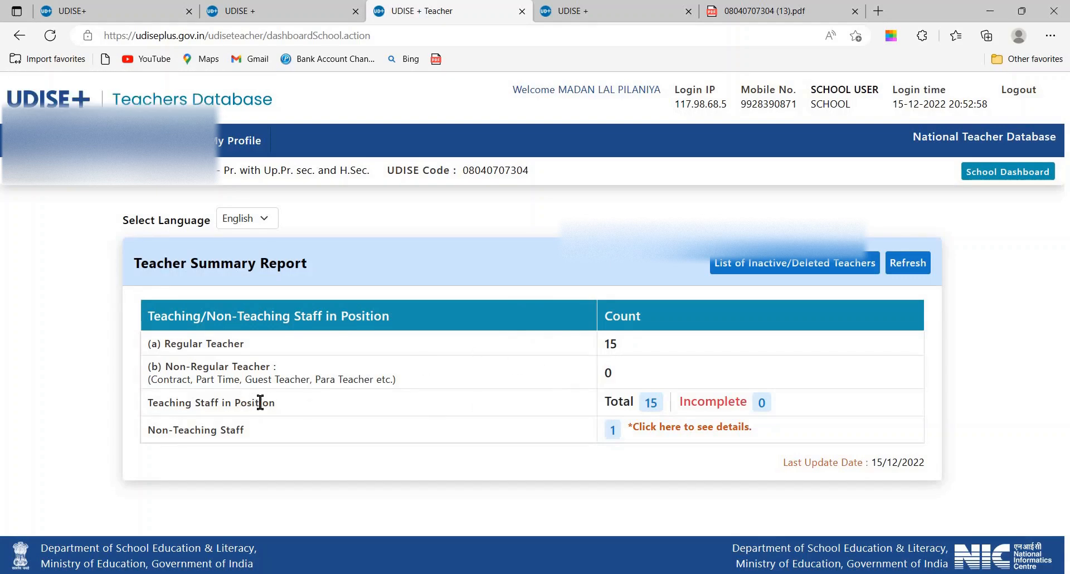
{"action": "left_click", "coordinate": [651, 403]}
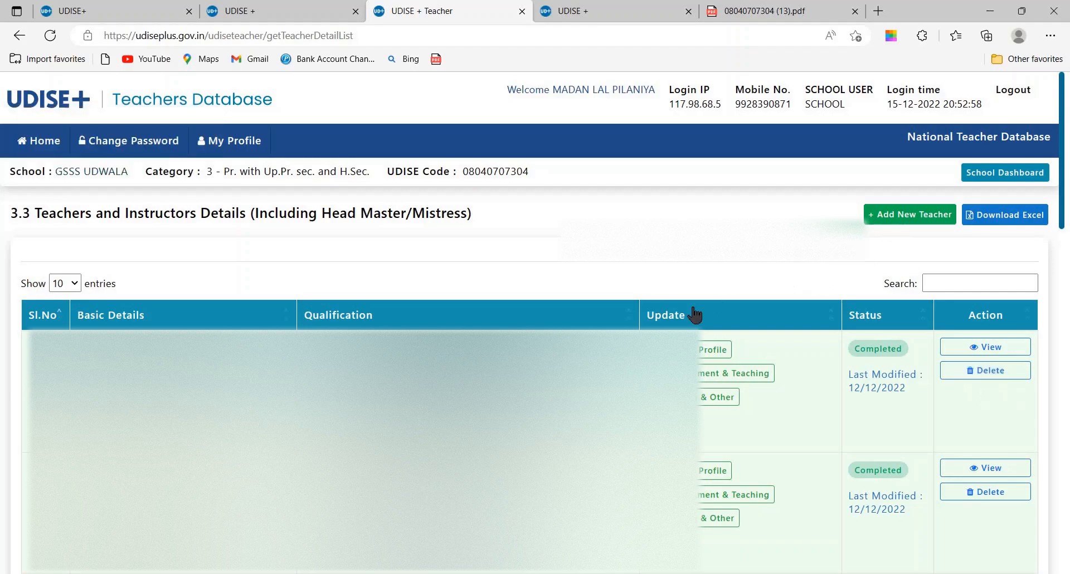
Review the first teacher's General Profile and Appointment & Teaching forms and update each one.
{"action": "left_click", "coordinate": [706, 352]}
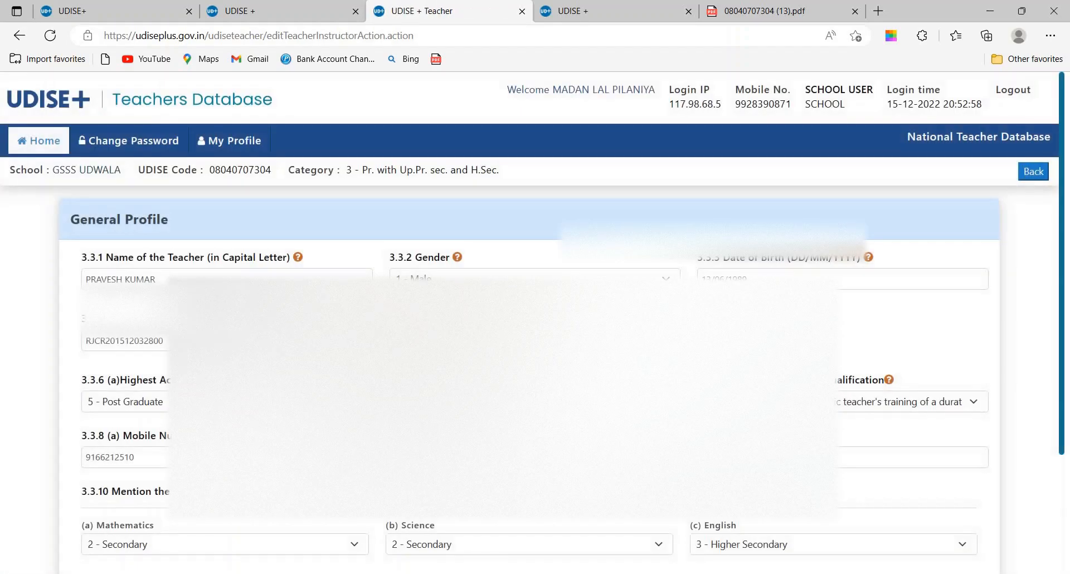
{"action": "scroll", "coordinate": [1065, 161], "scroll_direction": "down", "scroll_amount": 3}
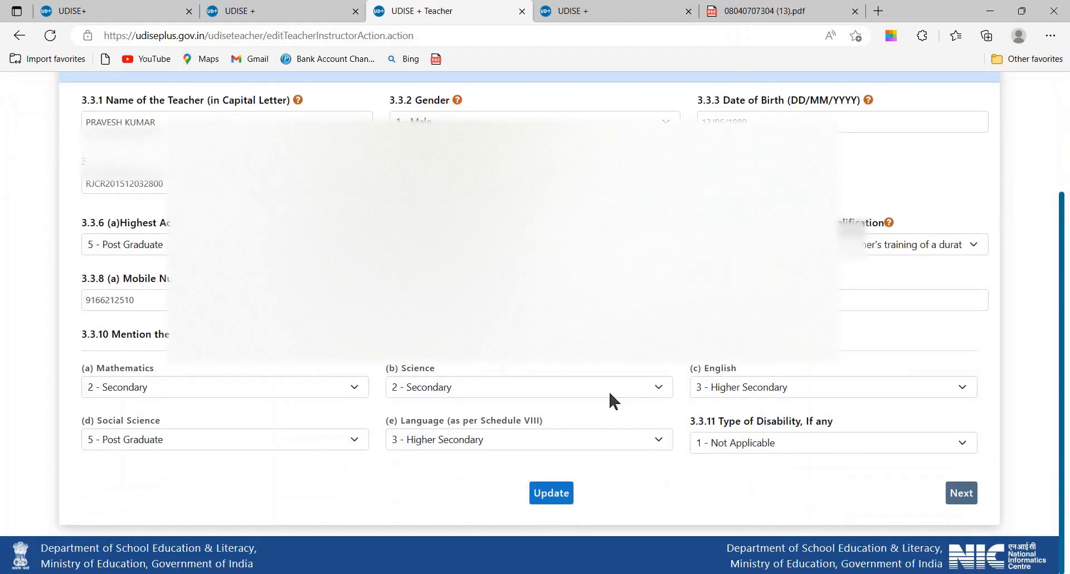
{"action": "left_click", "coordinate": [554, 495]}
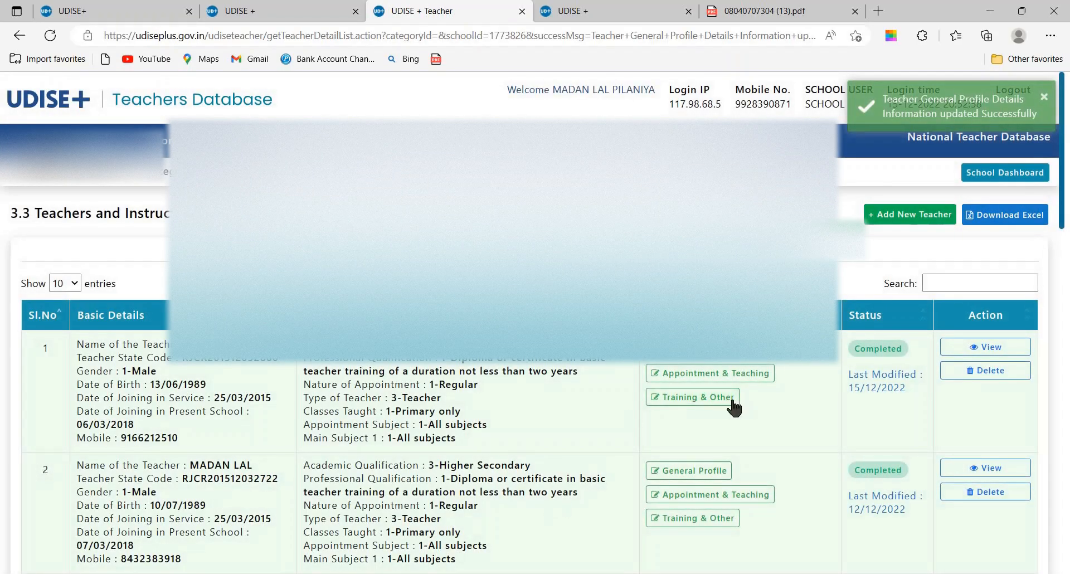
{"action": "left_click", "coordinate": [689, 374]}
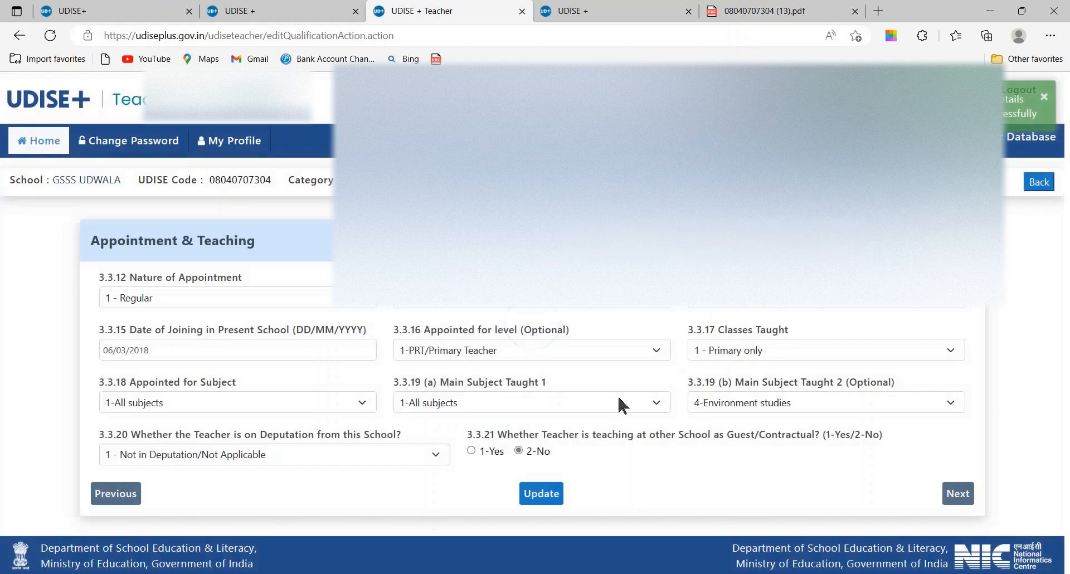
{"action": "left_click", "coordinate": [536, 500]}
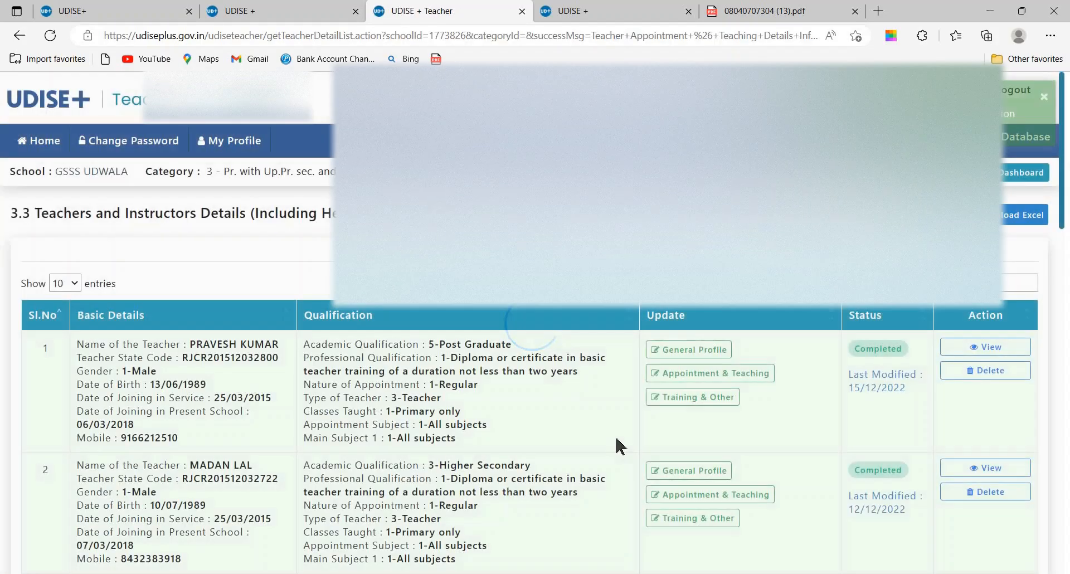
Review the first teacher's Training & Other form, items 3.3.22 to 3.3.34, and update it.
{"action": "left_click", "coordinate": [700, 400]}
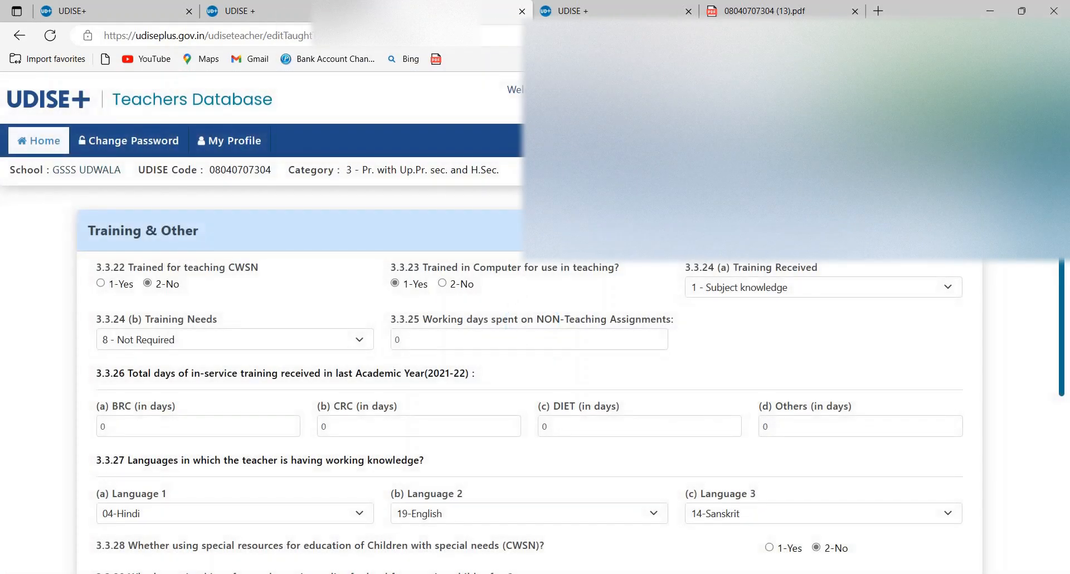
{"action": "scroll", "coordinate": [1060, 299], "scroll_direction": "down", "scroll_amount": 5}
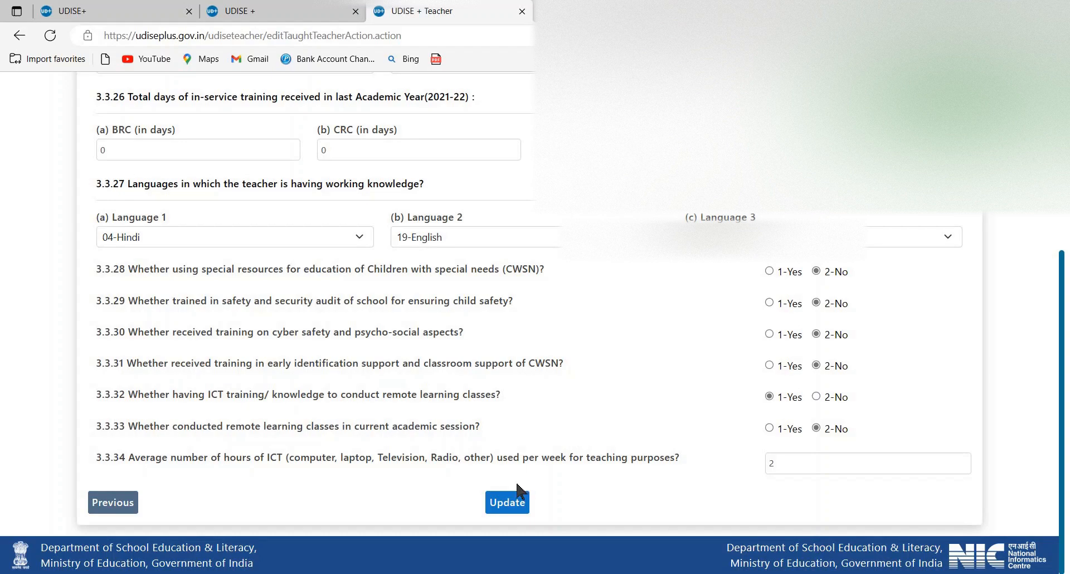
{"action": "left_click", "coordinate": [508, 503]}
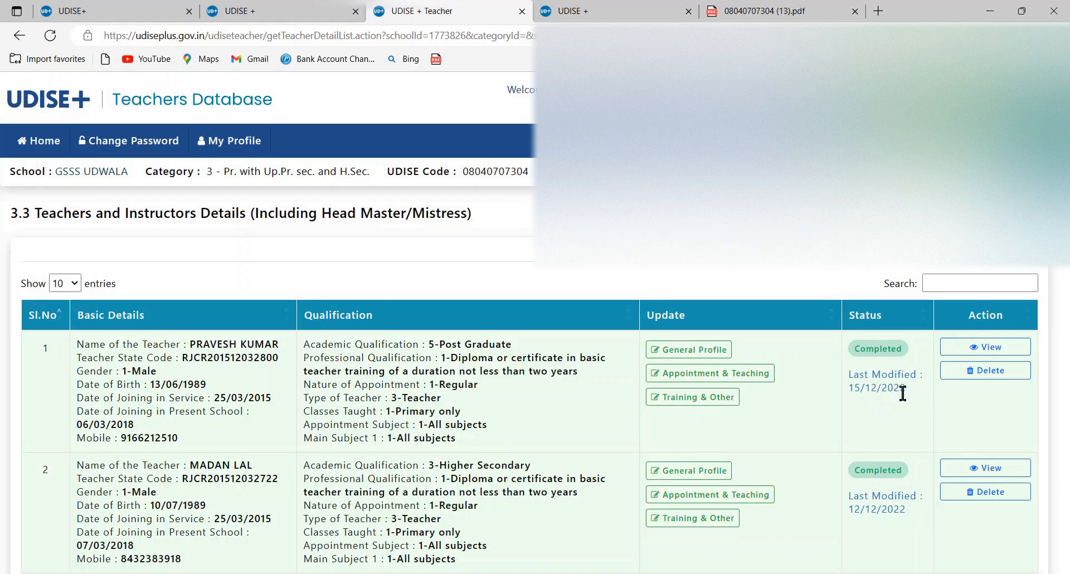
View the first teacher's complete record, checking the profile, appointment and training sections, and close it.
{"action": "left_click", "coordinate": [974, 349]}
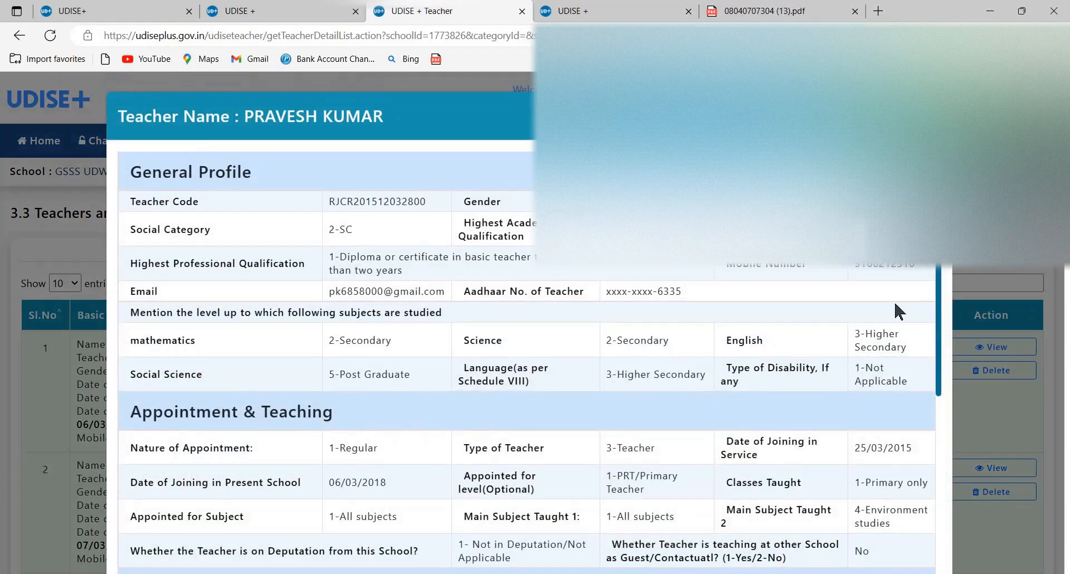
{"action": "scroll", "coordinate": [964, 371], "scroll_direction": "down", "scroll_amount": 6}
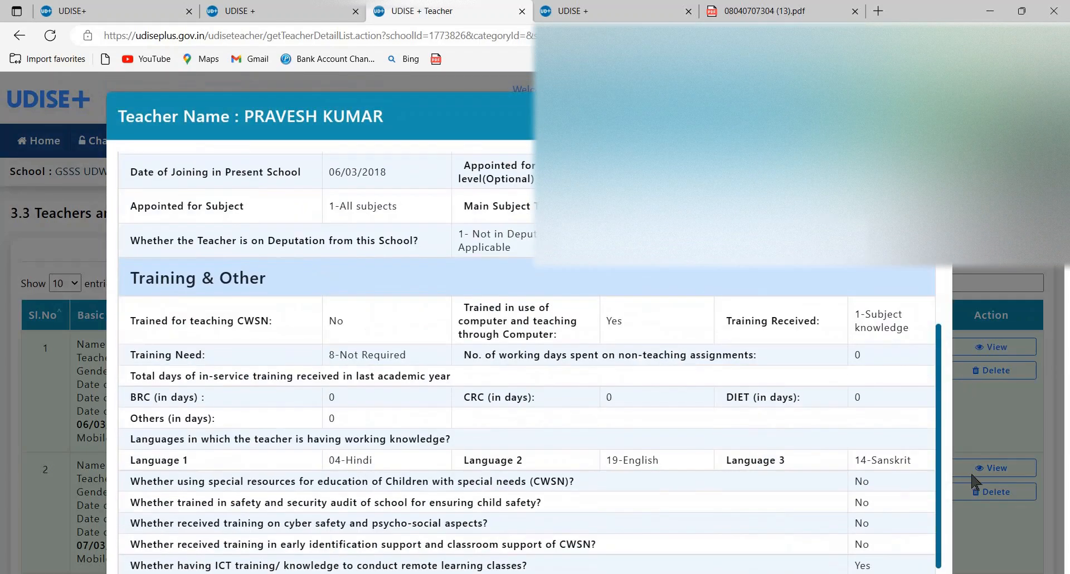
{"action": "scroll", "coordinate": [955, 390], "scroll_direction": "up", "scroll_amount": 6}
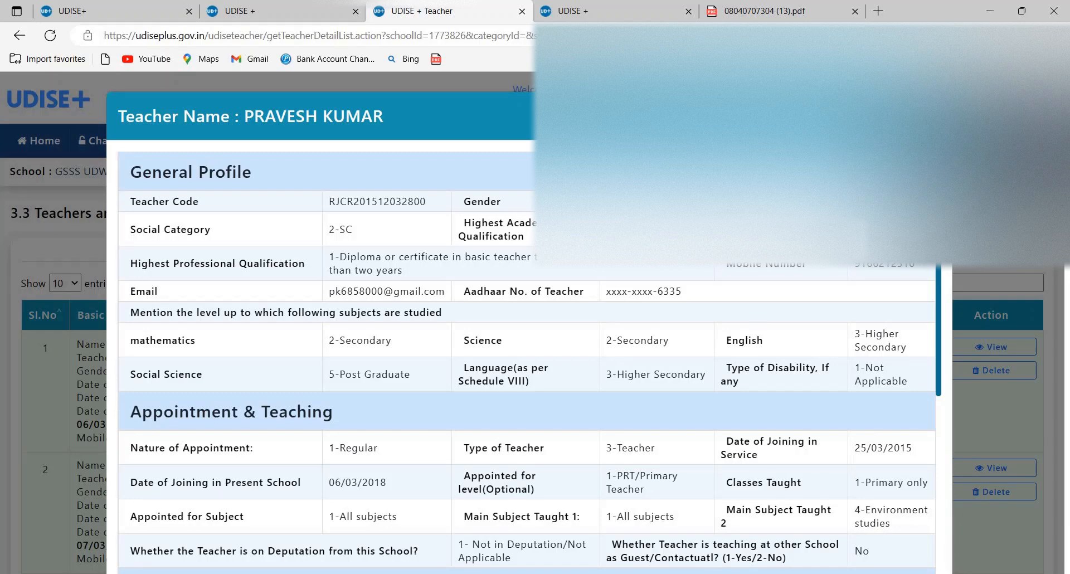
{"action": "key", "text": "Escape"}
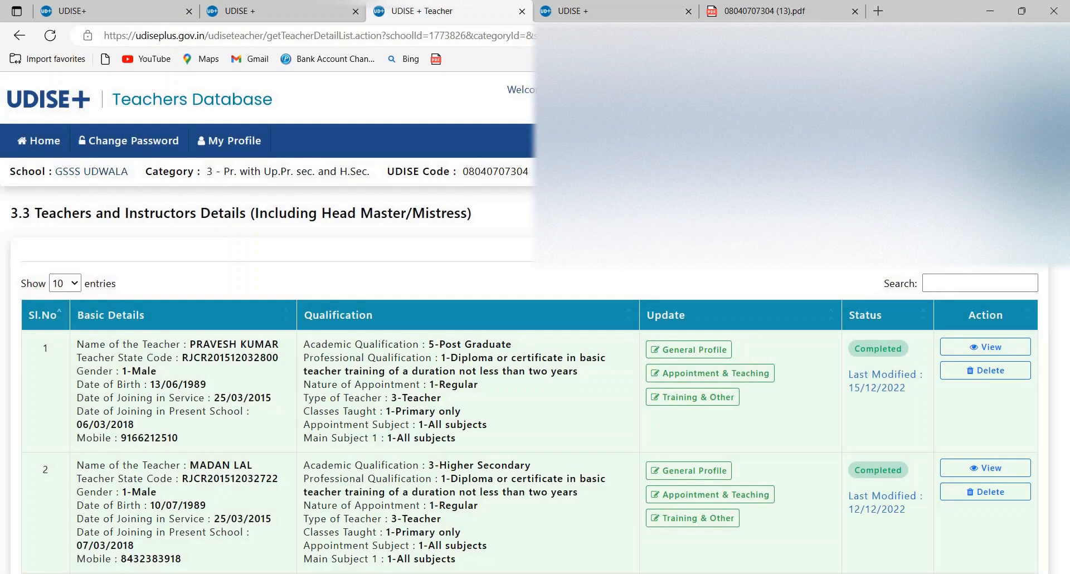
Check the status of the teachers on both pages of the list and open the blank new-teacher form.
{"action": "scroll", "coordinate": [1068, 401], "scroll_direction": "down", "scroll_amount": 12}
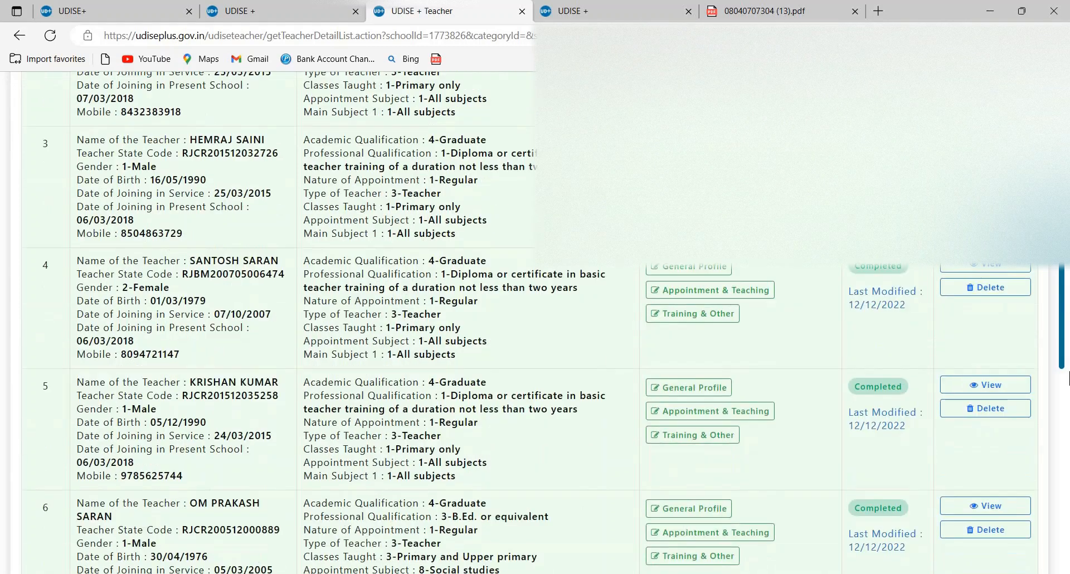
{"action": "scroll", "coordinate": [1068, 401], "scroll_direction": "down", "scroll_amount": 7}
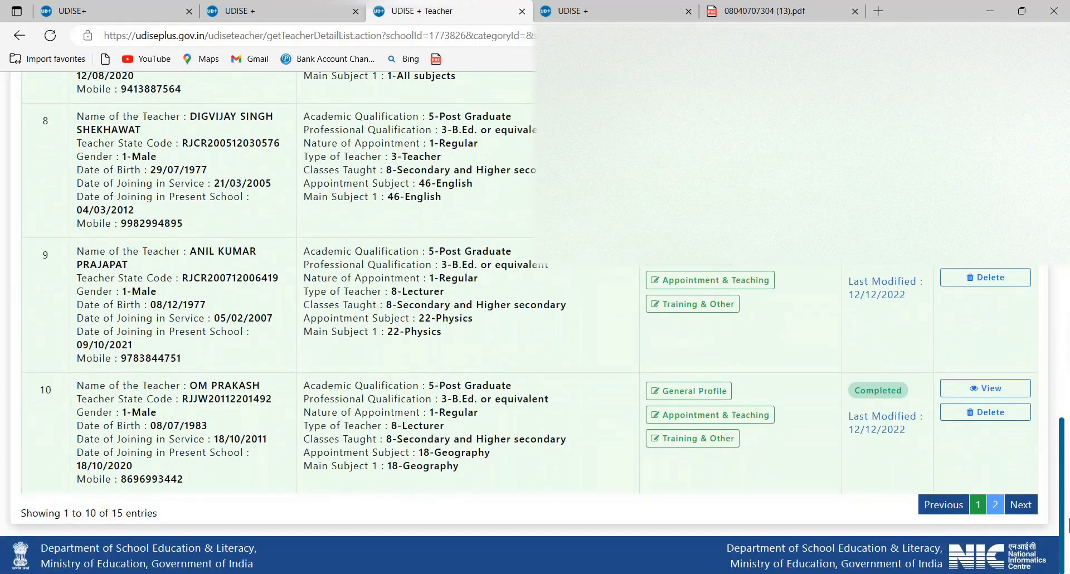
{"action": "left_click", "coordinate": [996, 504]}
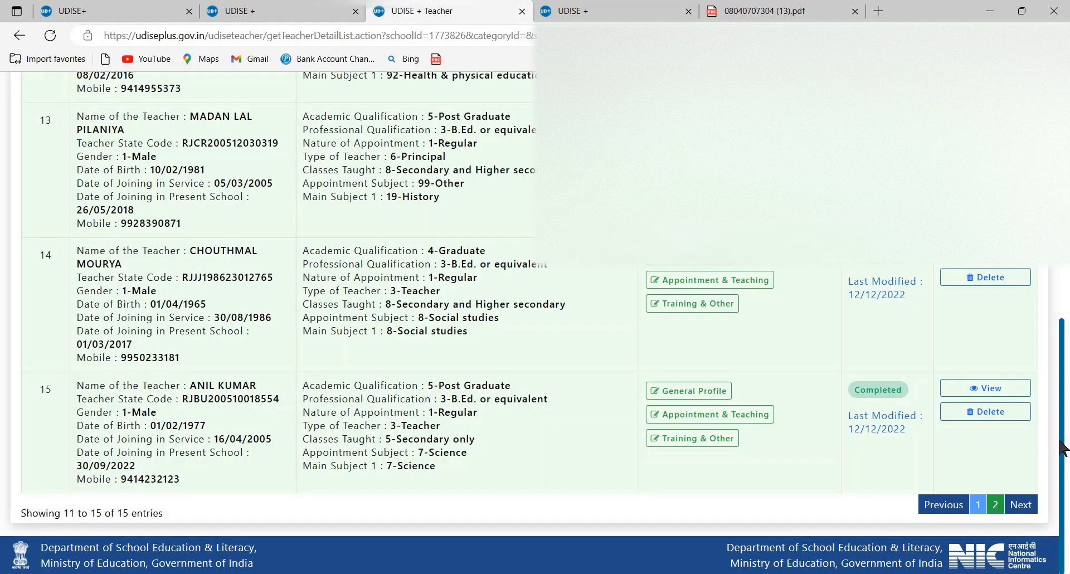
{"action": "left_click_drag", "start_coordinate": [1060, 350], "coordinate": [1061, 104]}
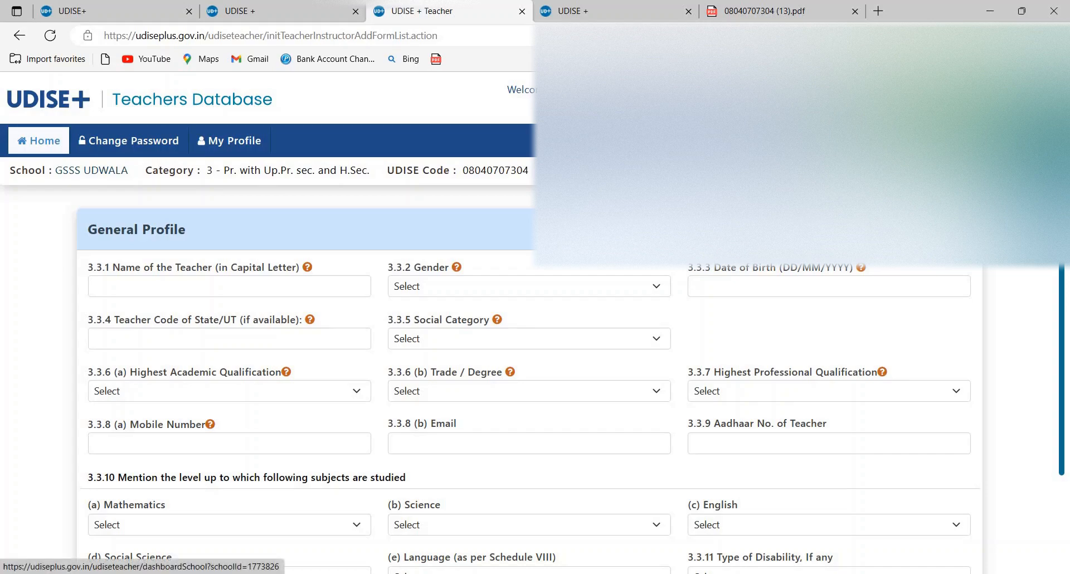
Return to the Teacher Summary Report and recheck both pages of the teaching staff list.
{"action": "left_click", "coordinate": [39, 140]}
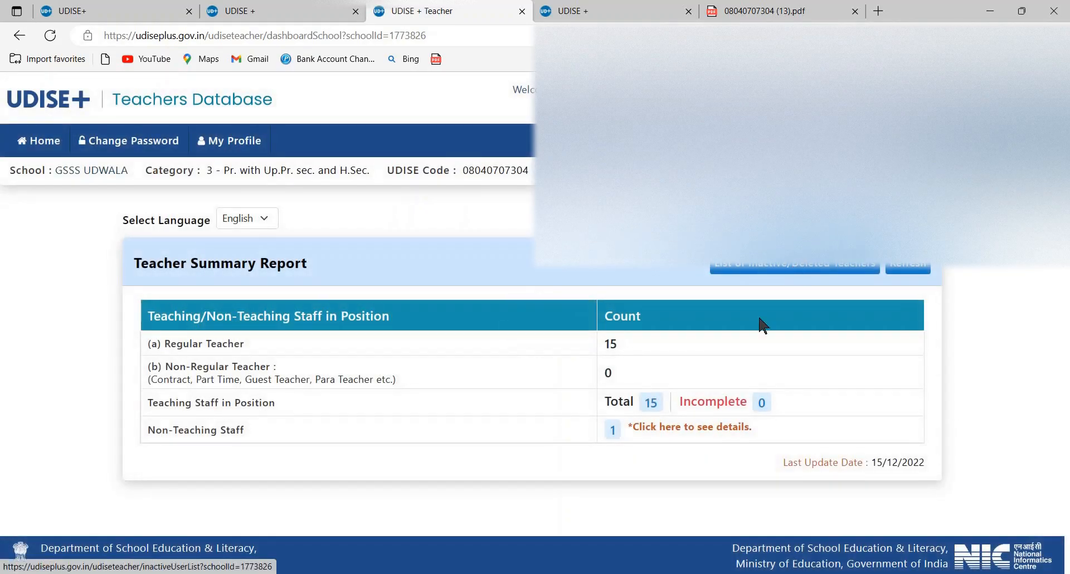
{"action": "left_click", "coordinate": [656, 407]}
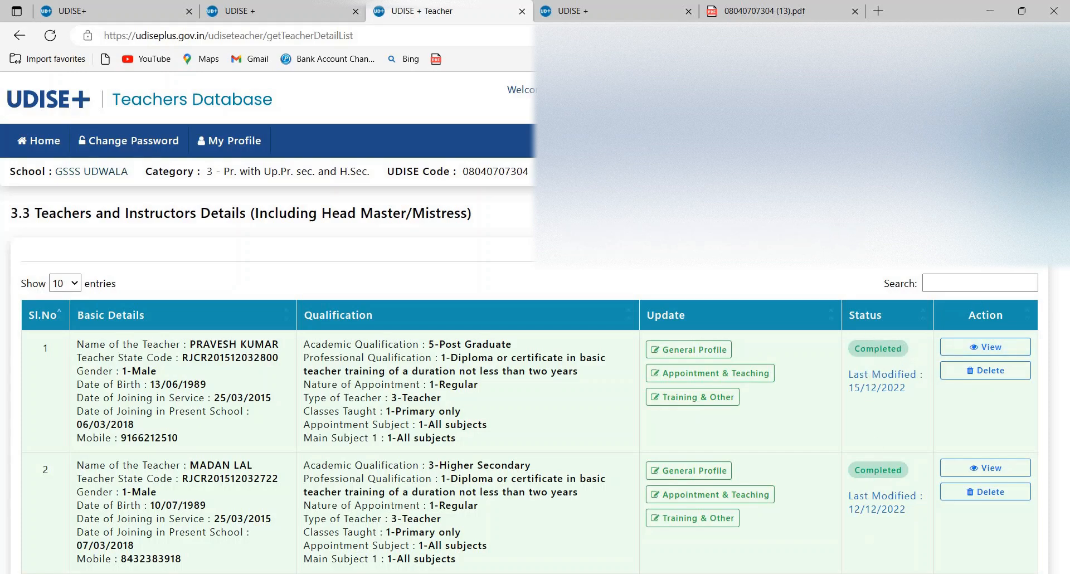
{"action": "scroll", "coordinate": [1068, 503], "scroll_direction": "down", "scroll_amount": 20}
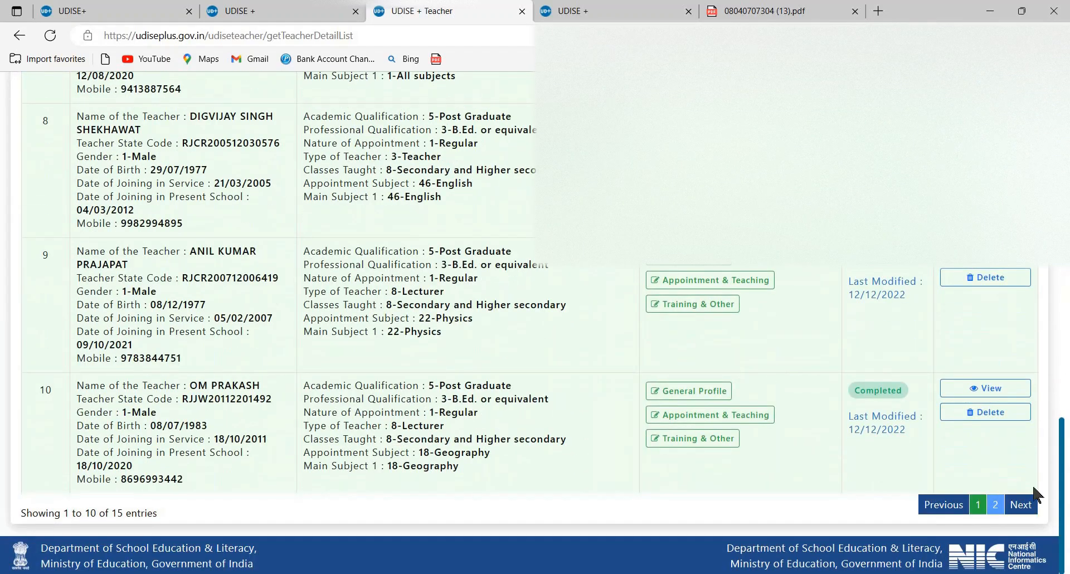
{"action": "left_click", "coordinate": [997, 506]}
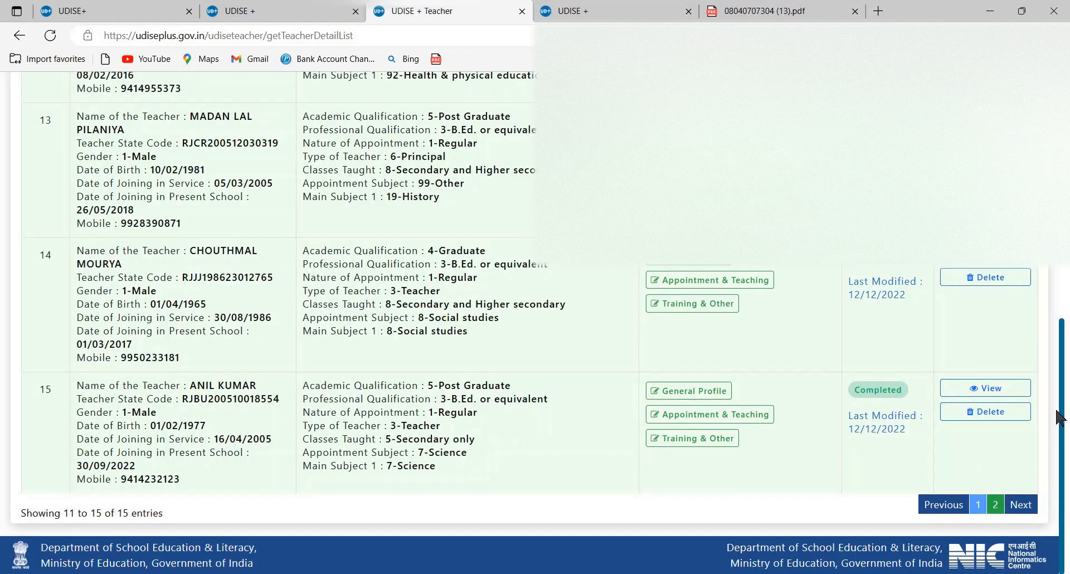
{"action": "left_click_drag", "start_coordinate": [1066, 359], "coordinate": [1063, 233]}
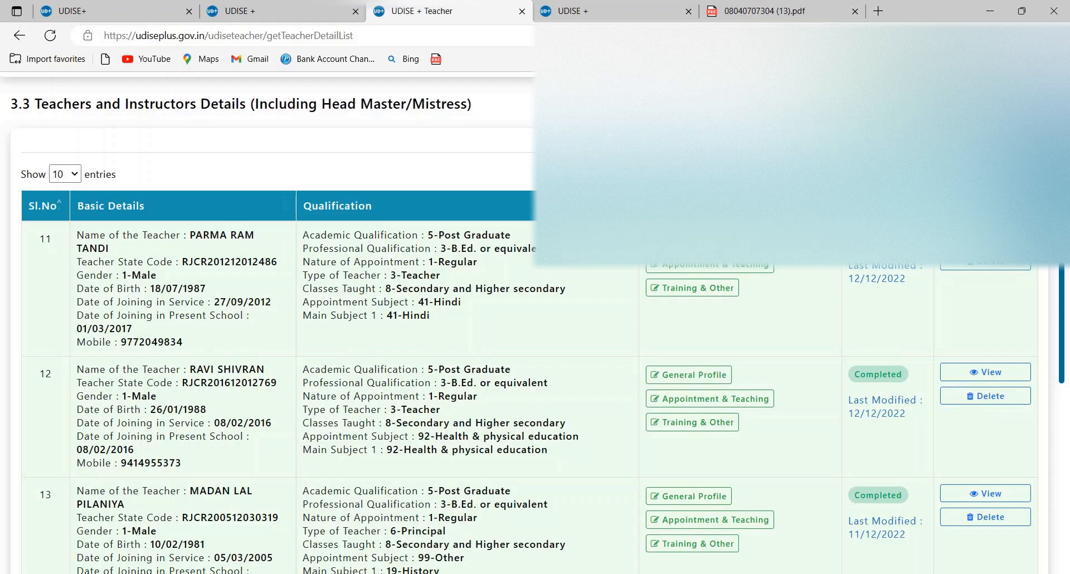
{"action": "scroll", "coordinate": [535, 334], "scroll_direction": "up", "scroll_amount": 2}
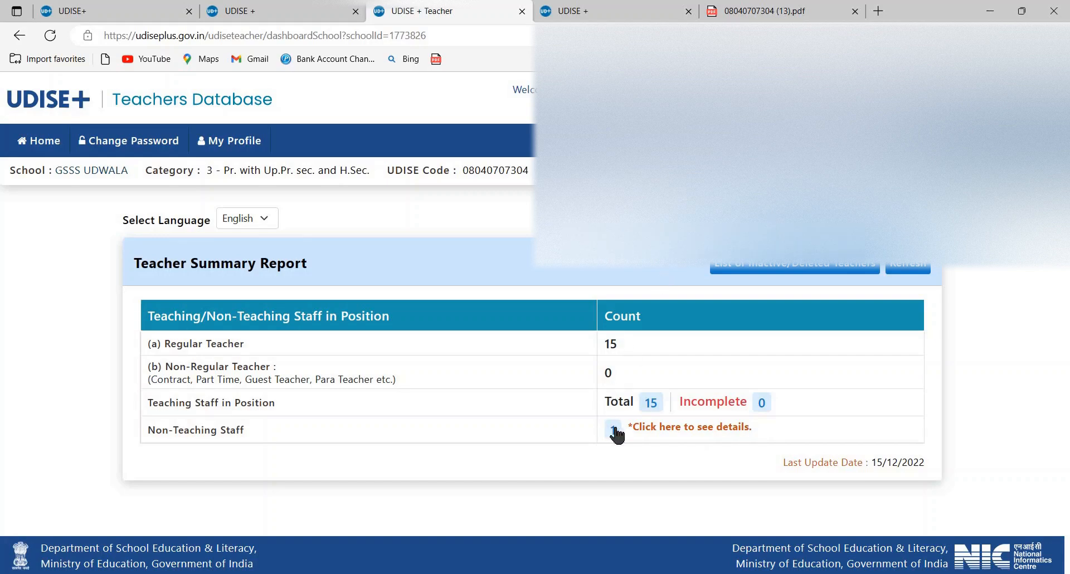
Open form 3.1 on non-teaching staff from the summary report, review the count per staff type, and save it.
{"action": "left_click", "coordinate": [614, 431]}
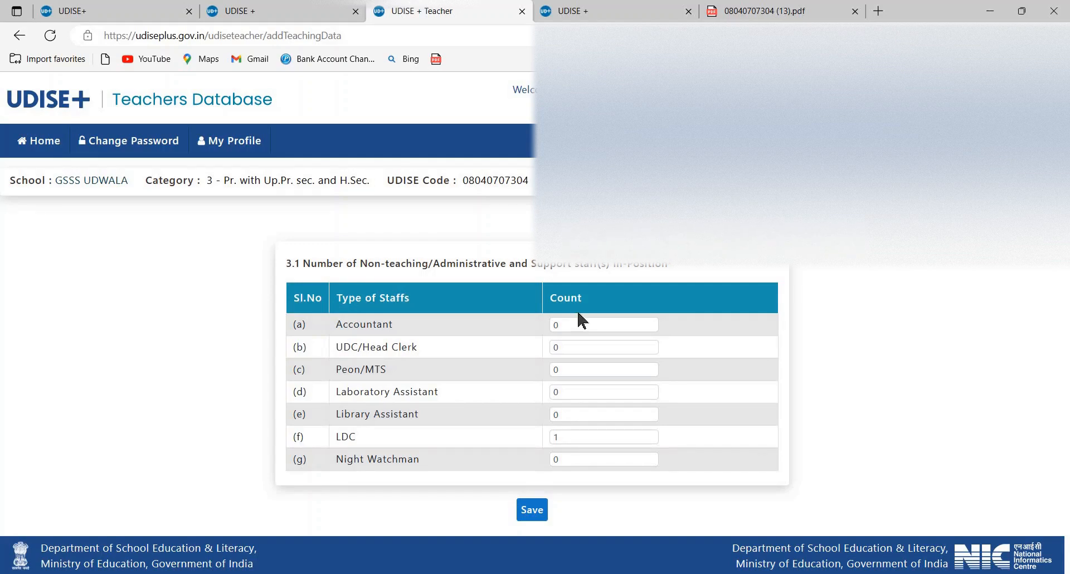
{"action": "right_click", "coordinate": [533, 510]}
{"action": "left_click", "coordinate": [522, 520]}
{"action": "left_click", "coordinate": [523, 520]}
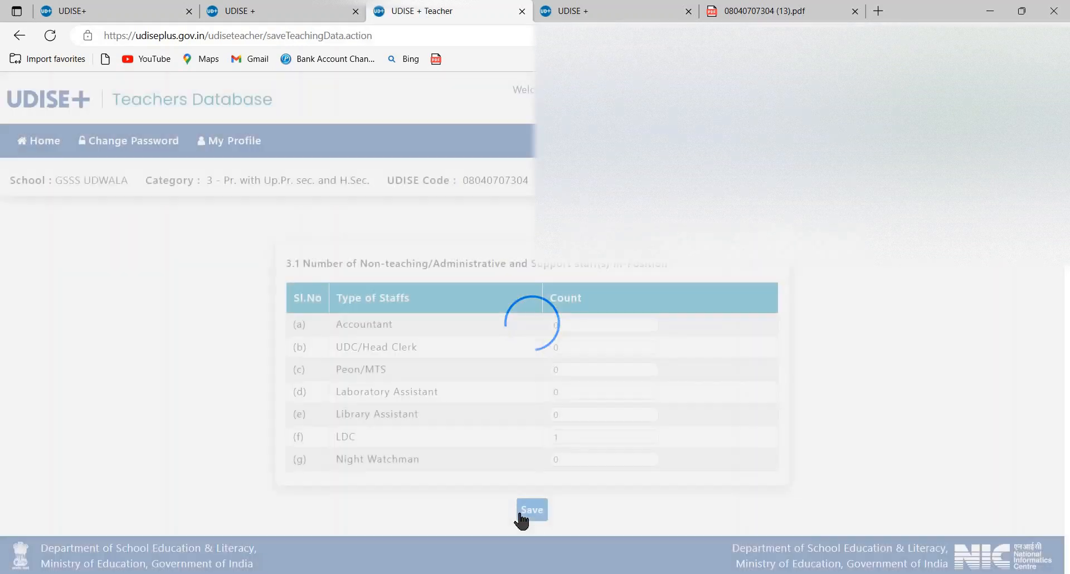